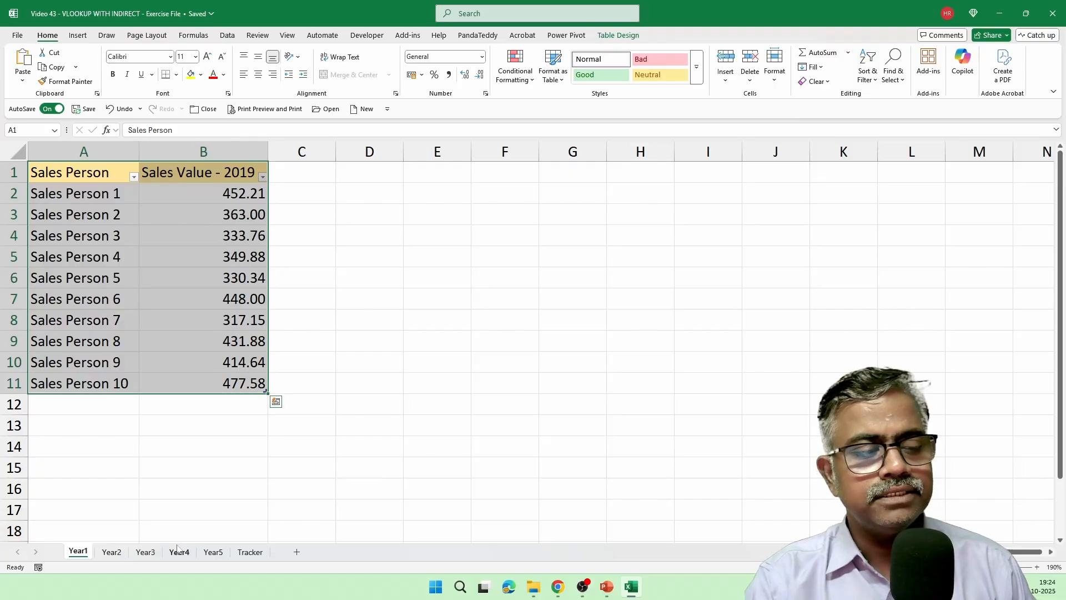
Step: Review the yearly sales tables on the Year5 and Year1 sheets
left_click(213, 553)
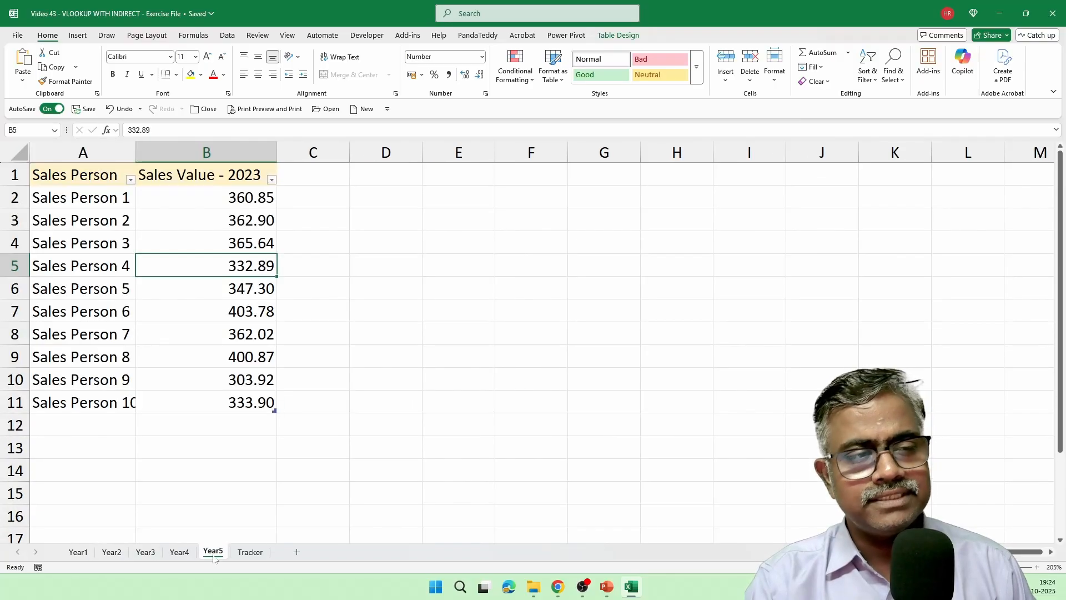
left_click(91, 552)
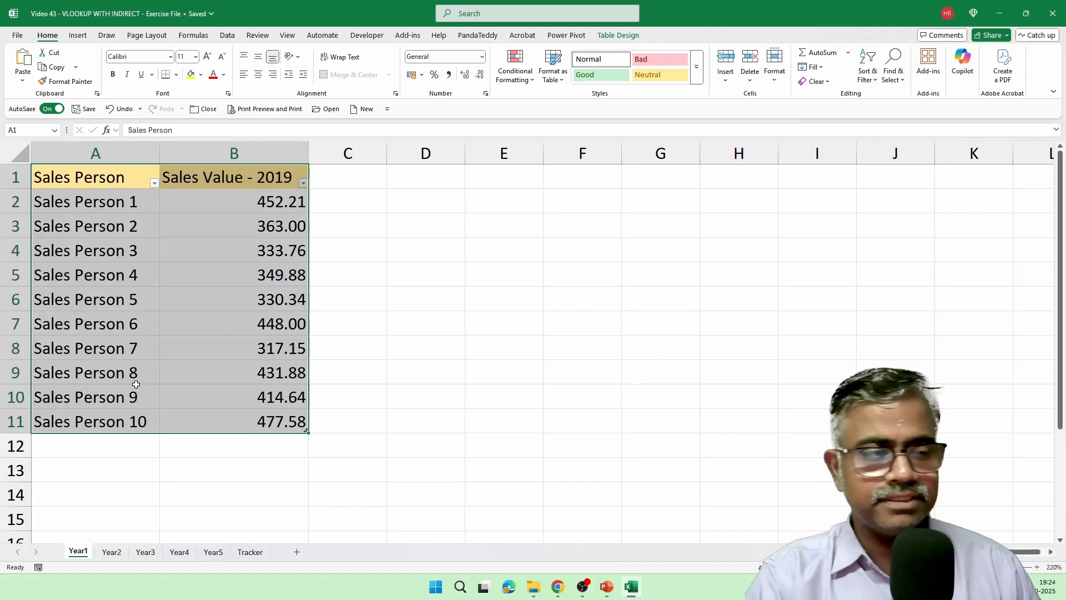
left_click(172, 254)
Step: Widen column A on the Year2 sheet so the sales person names fit fully
left_click(111, 551)
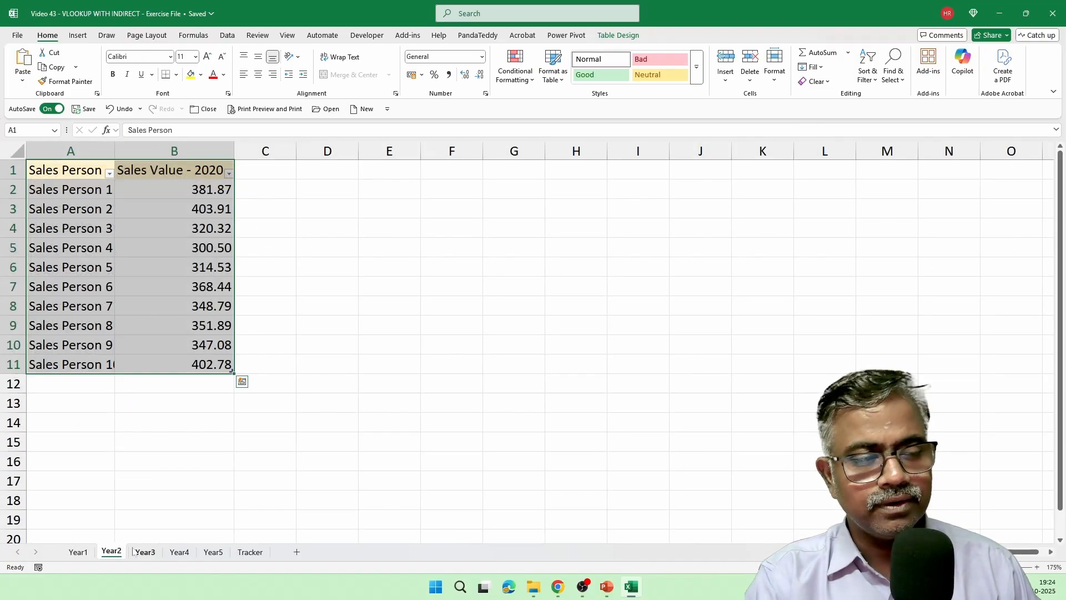
left_click_drag(114, 151, 127, 151)
left_click(147, 221)
Step: Review the Year3, Year4 and Year5 sales tables and the empty SALES2020 table in A1:B11 of the Tracker sheet
left_click(146, 551)
left_click(174, 553)
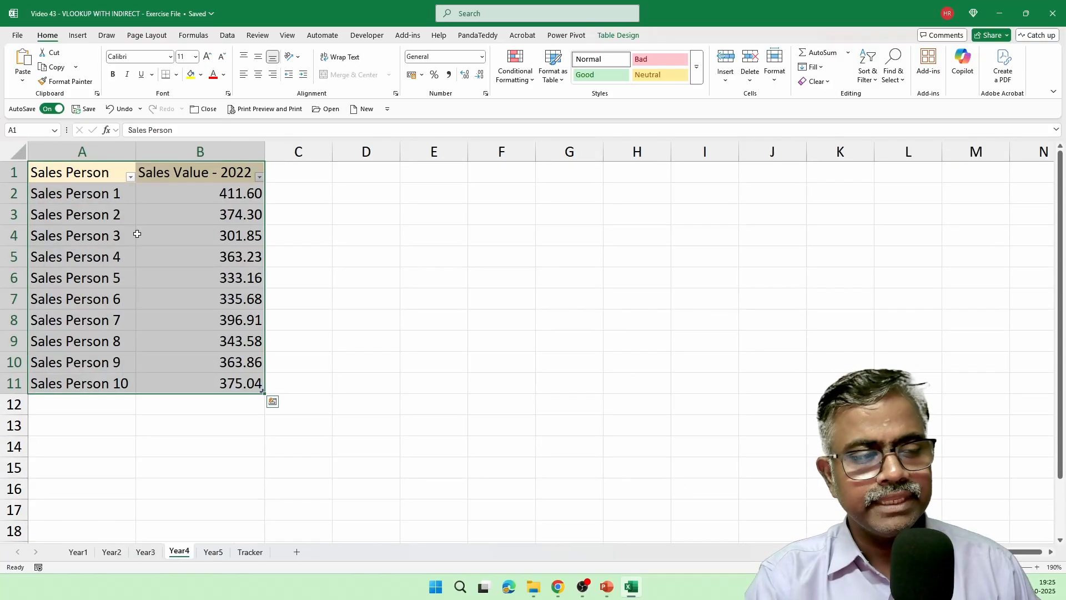
left_click(213, 553)
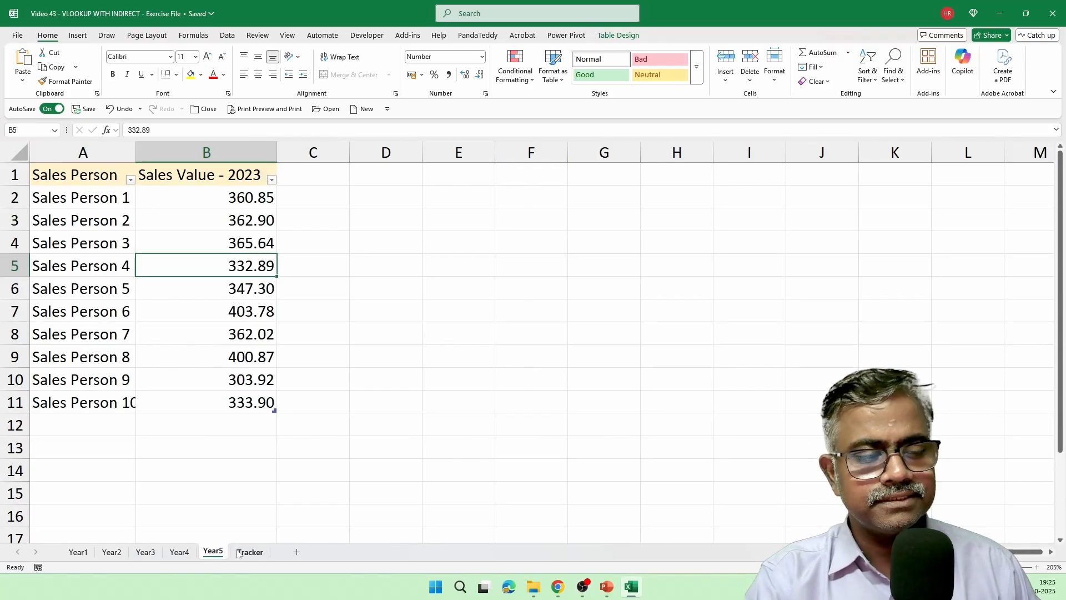
left_click(249, 552)
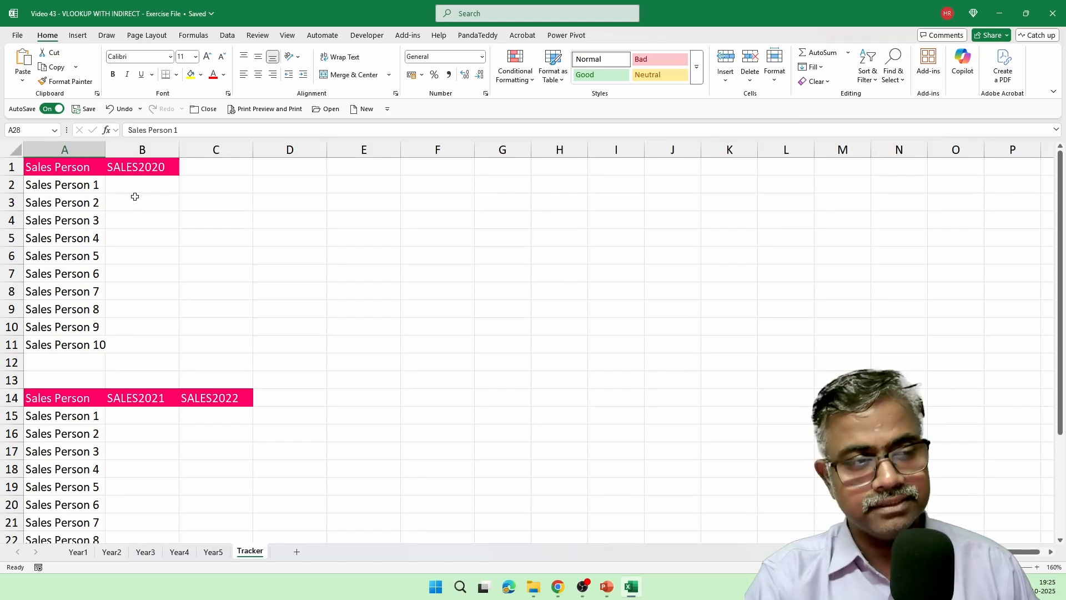
left_click(146, 173)
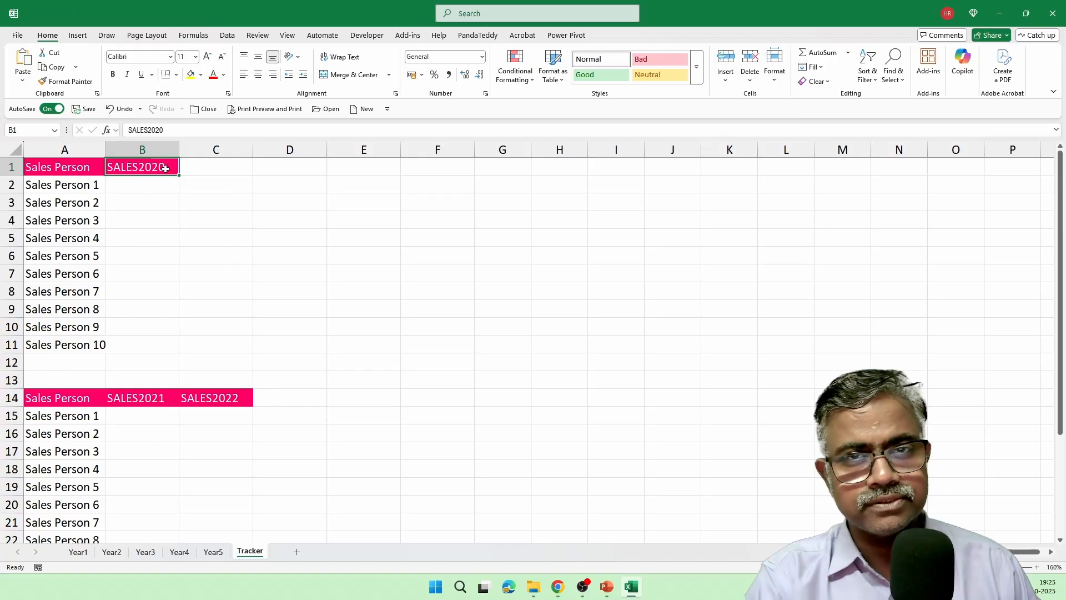
left_click_drag(72, 167, 145, 347)
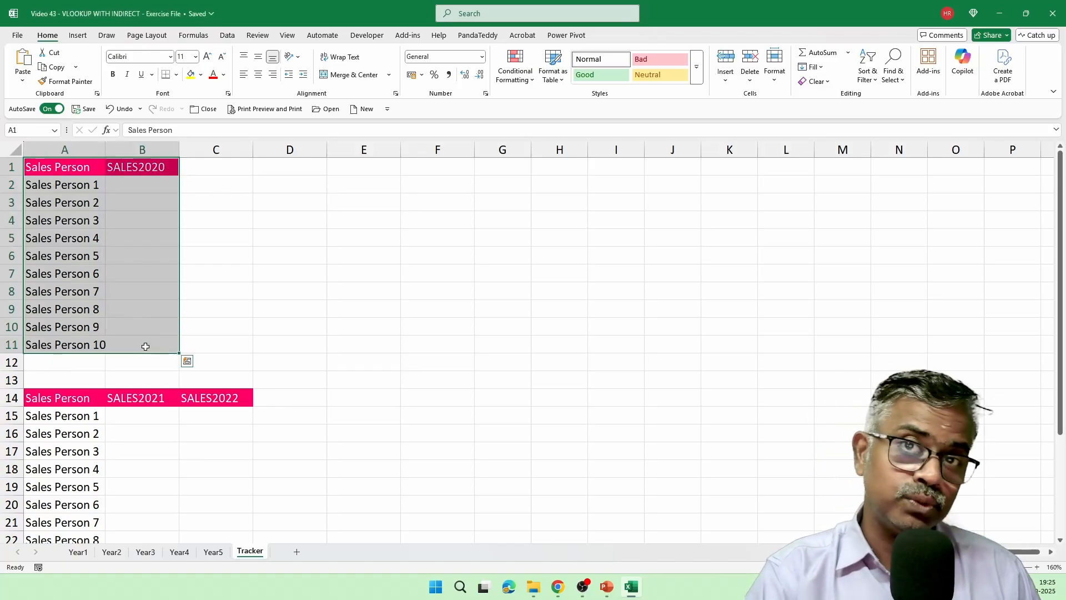
left_click(164, 167)
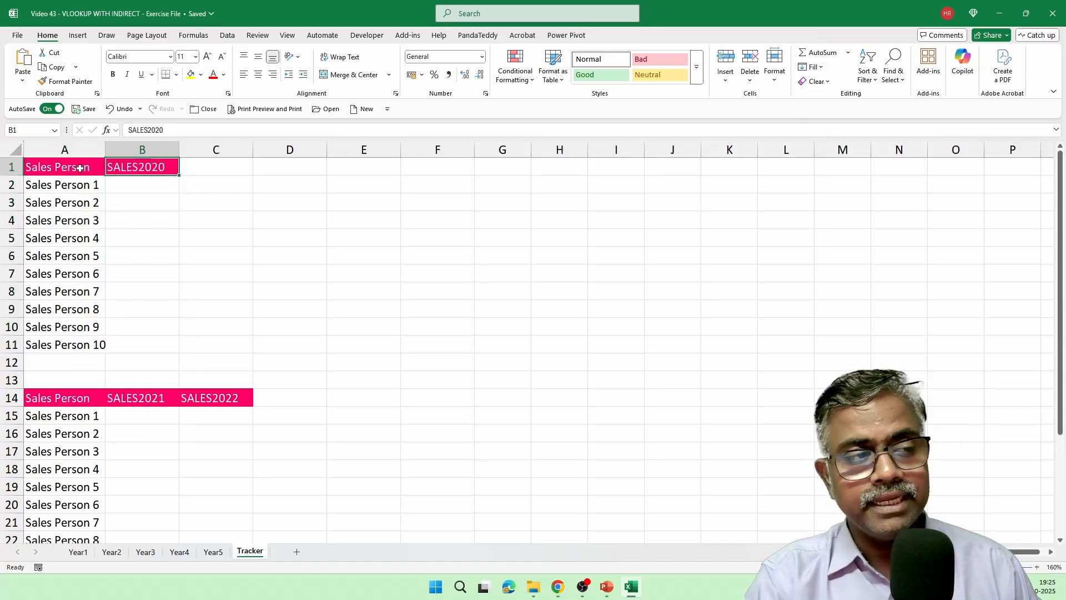
left_click_drag(80, 167, 151, 346)
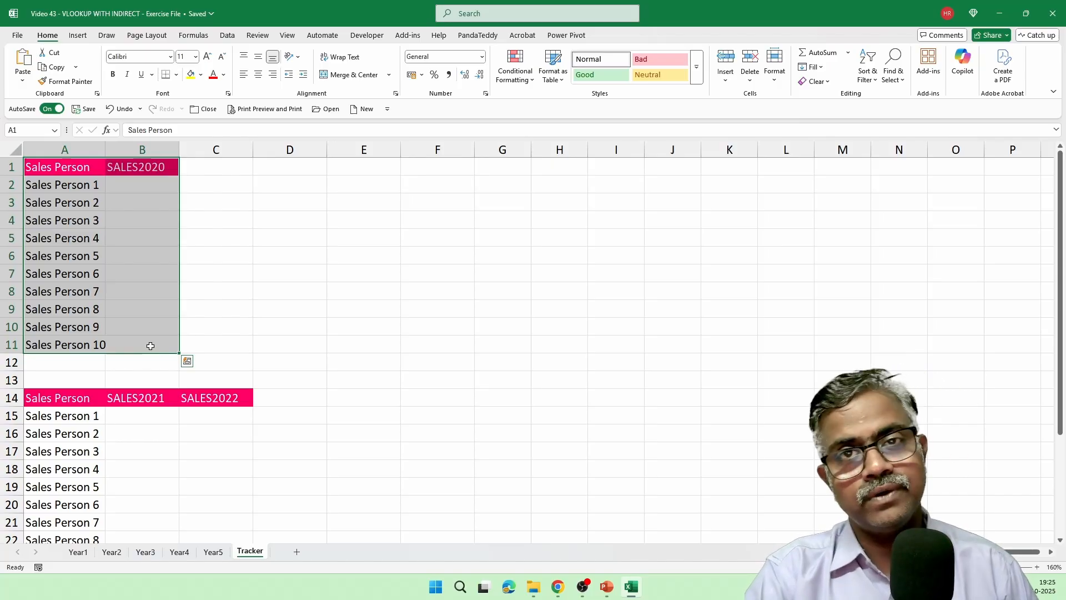
Step: Adjust the widths of columns A and B on the Year5 sheet so the names and the Sales Value - 2023 heading fit
left_click(81, 552)
left_click(110, 553)
left_click(146, 553)
left_click(180, 553)
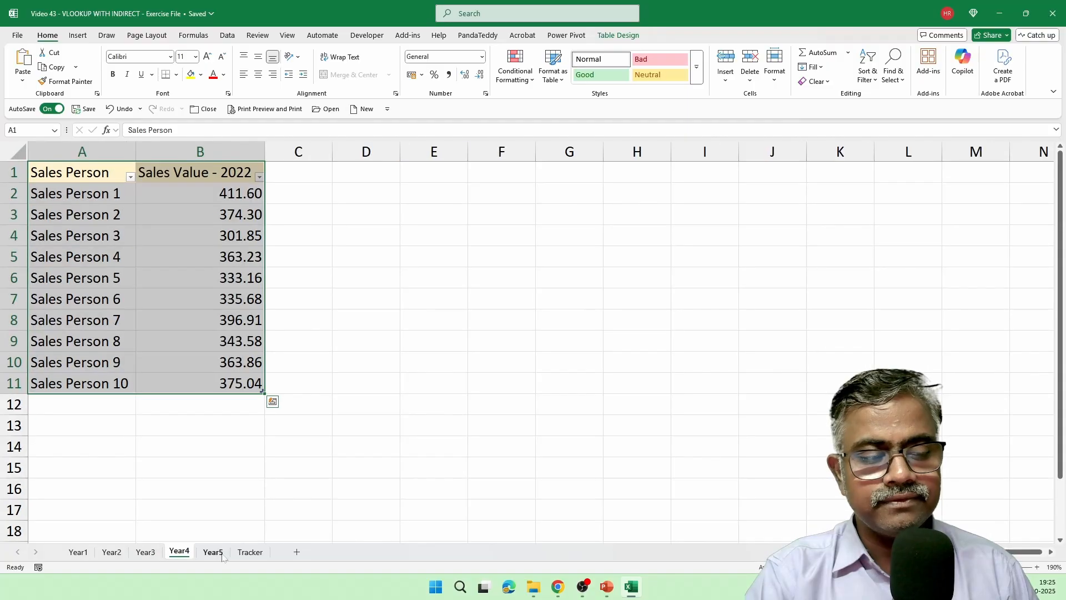
left_click(214, 553)
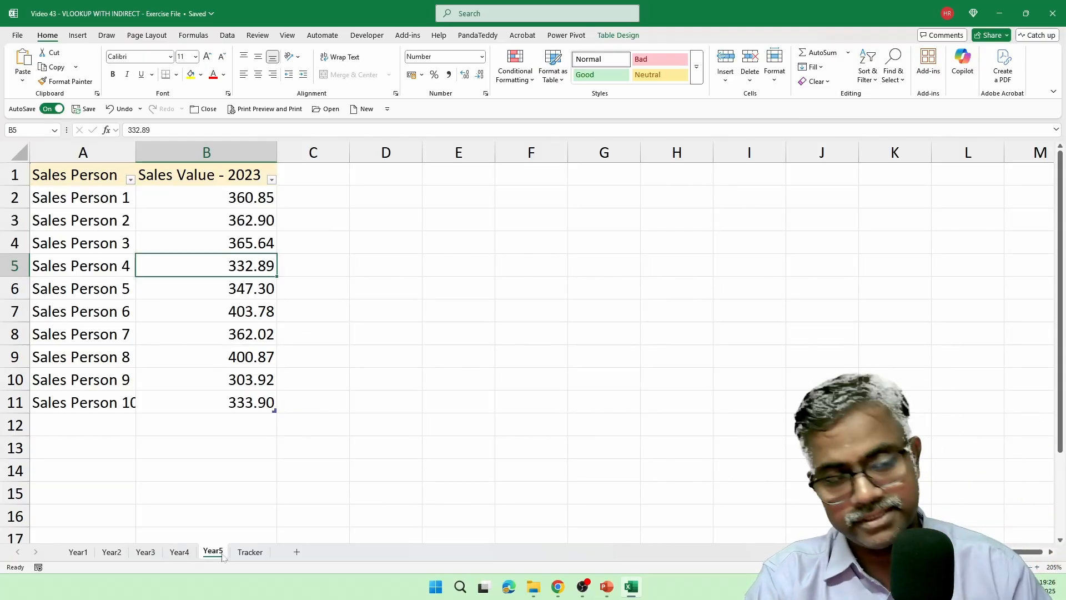
left_click_drag(83, 152, 147, 152)
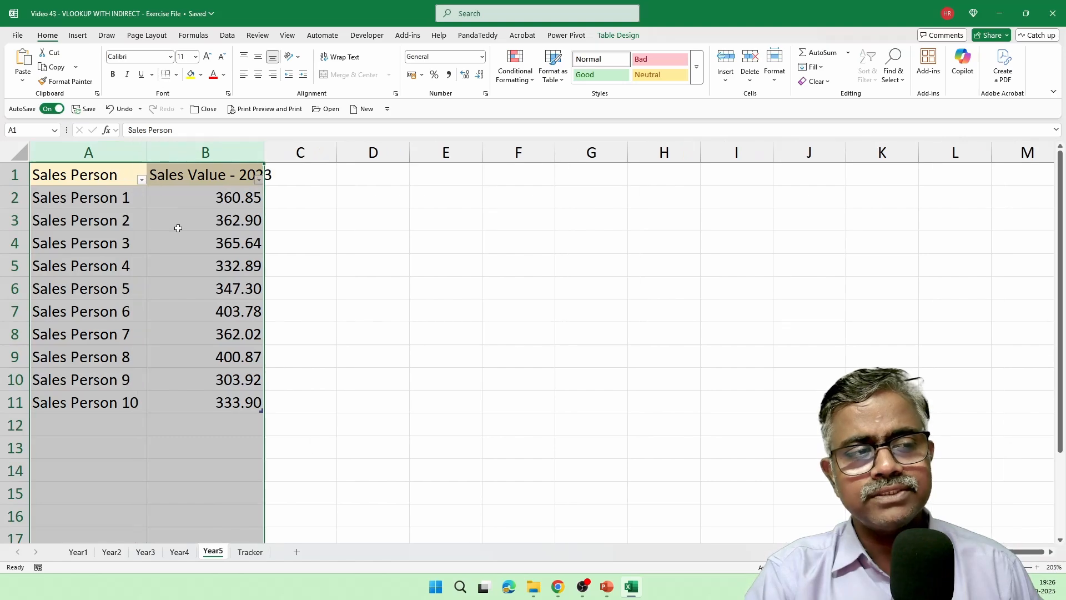
left_click(178, 228)
left_click_drag(265, 153, 281, 153)
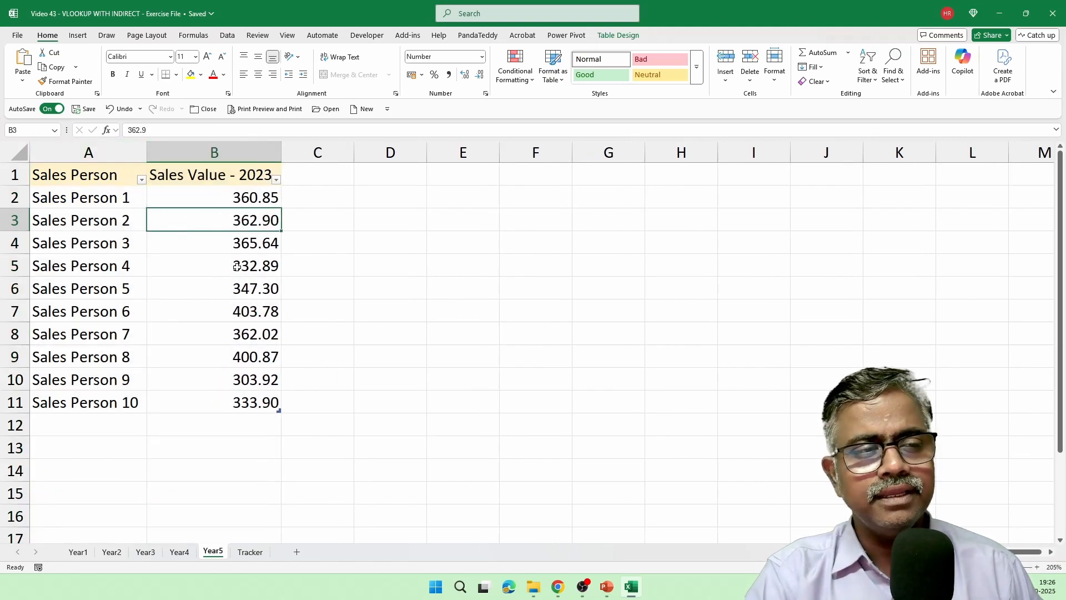
Step: Inspect the 2019 sales table in A1:B11 of the Year1 sheet and check its table name
left_click(78, 552)
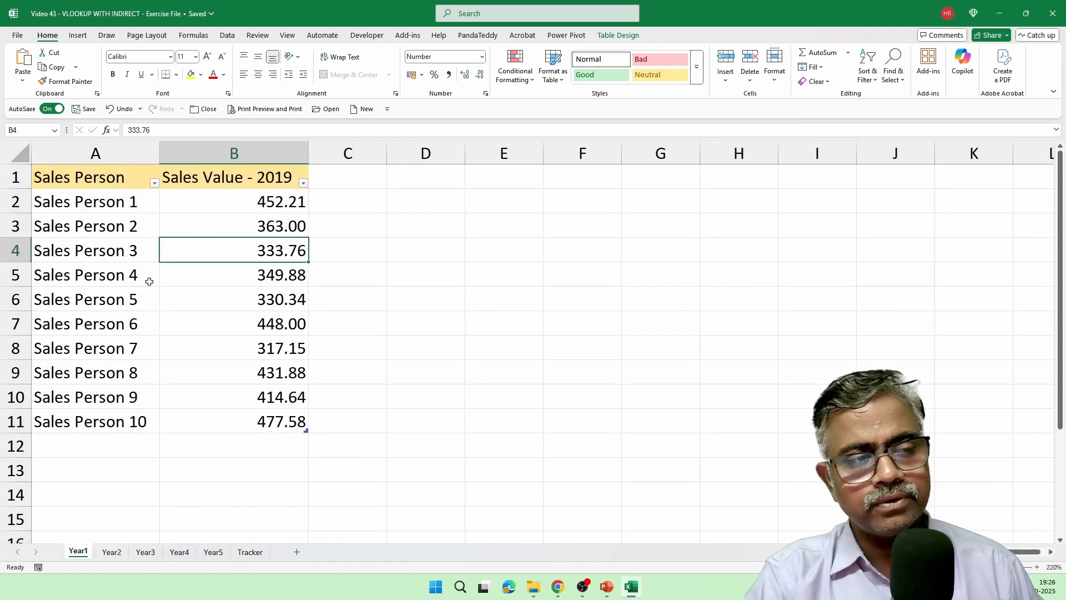
left_click(149, 281)
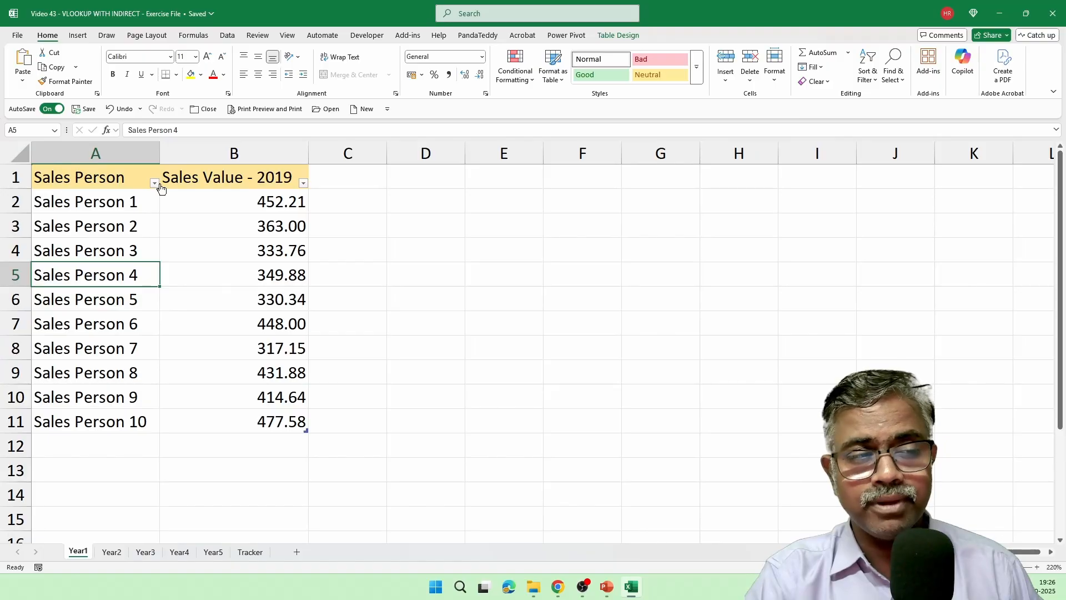
left_click_drag(94, 180, 222, 421)
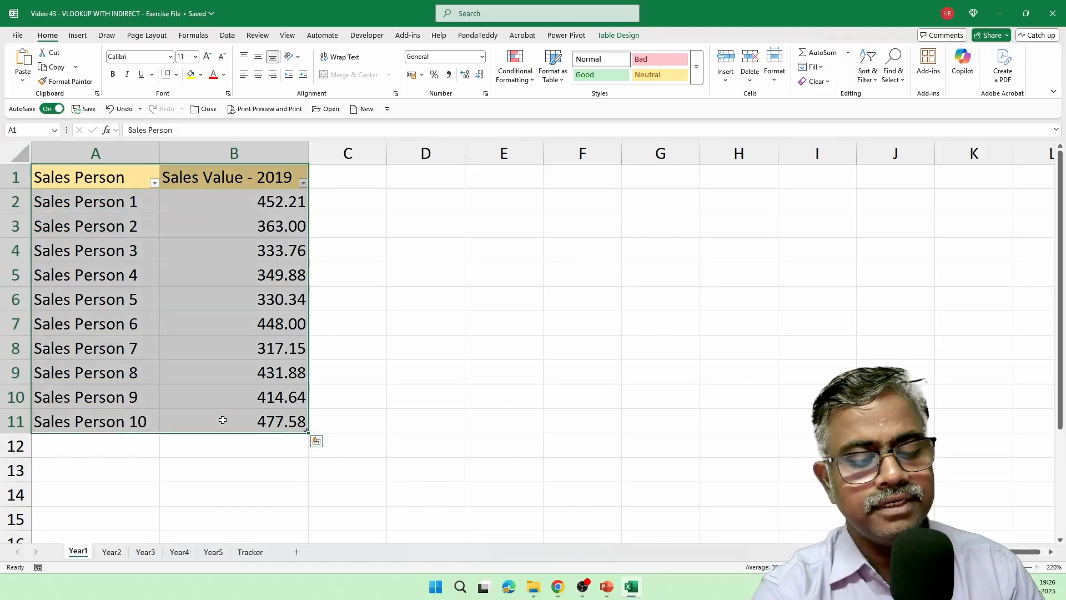
key("ctrl+q")
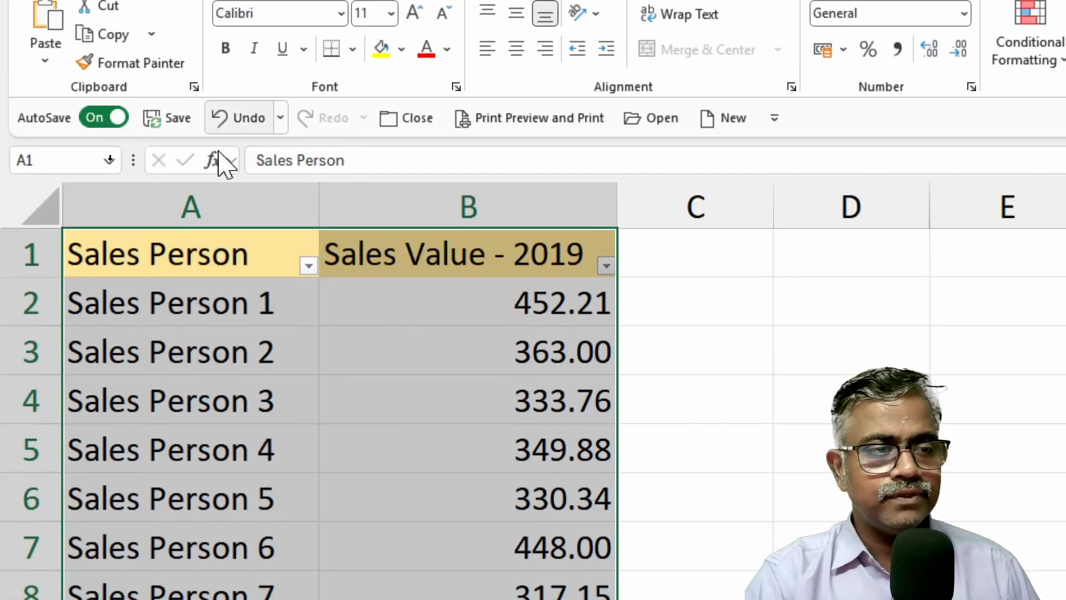
left_click(221, 316)
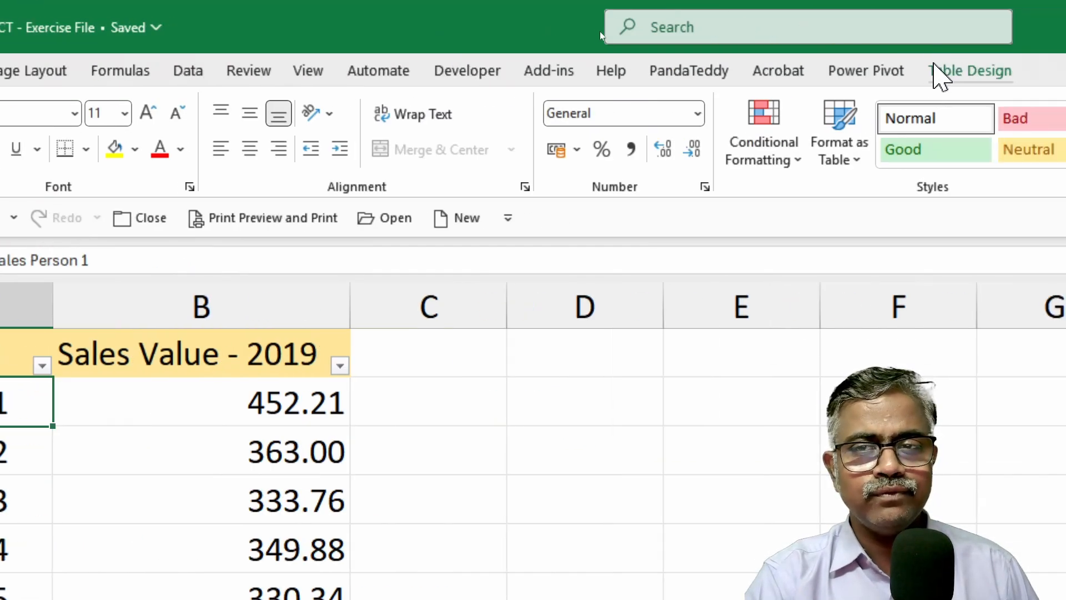
left_click(947, 72)
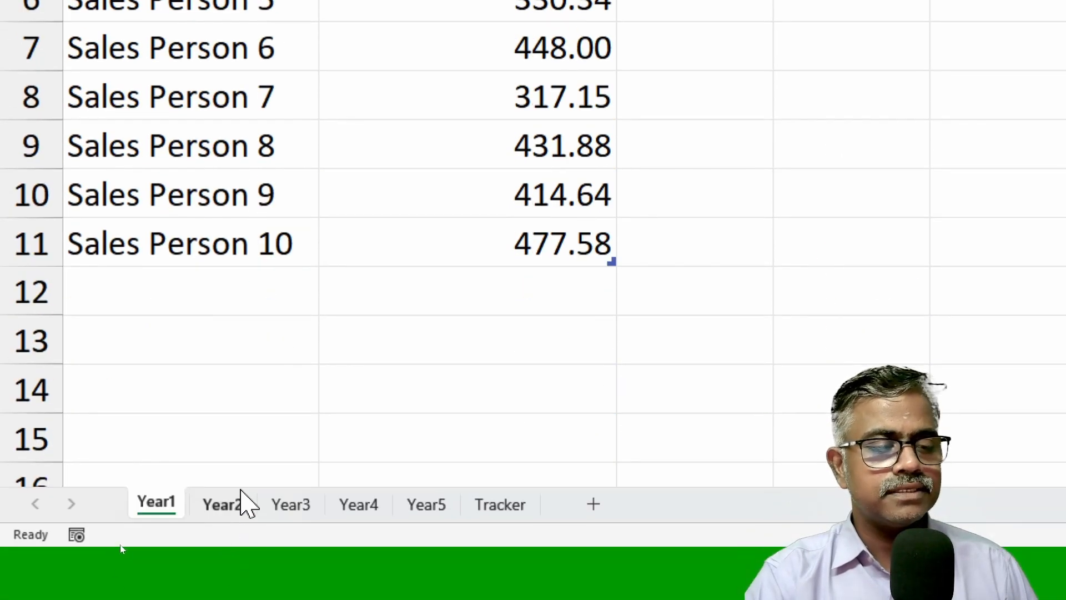
Step: Check the table names on the Year2 and Year3 sheets and where the table design properties are found
left_click(241, 502)
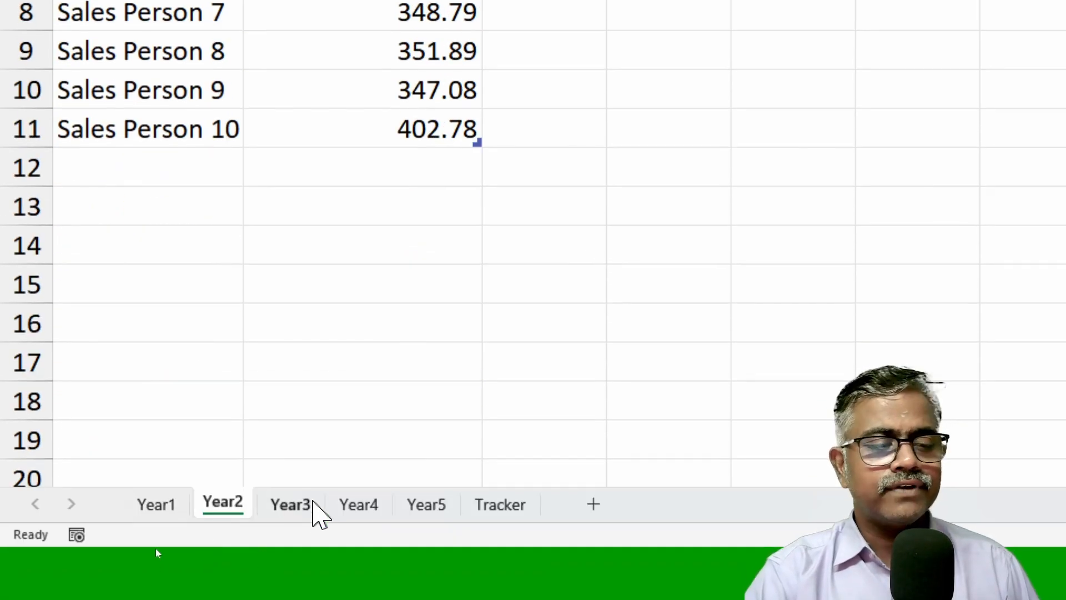
left_click(308, 502)
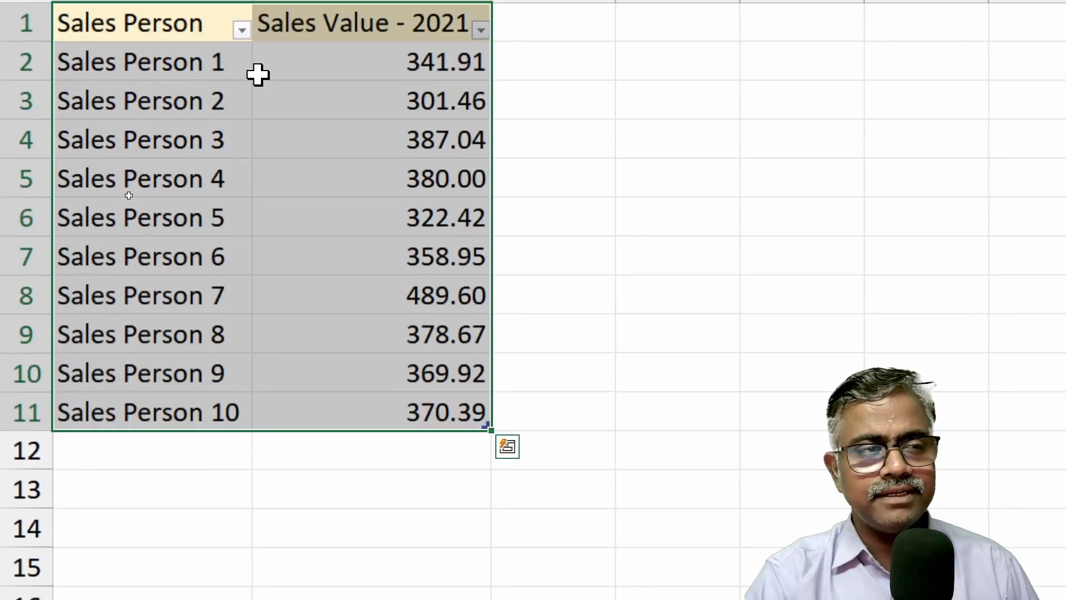
left_click(245, 98)
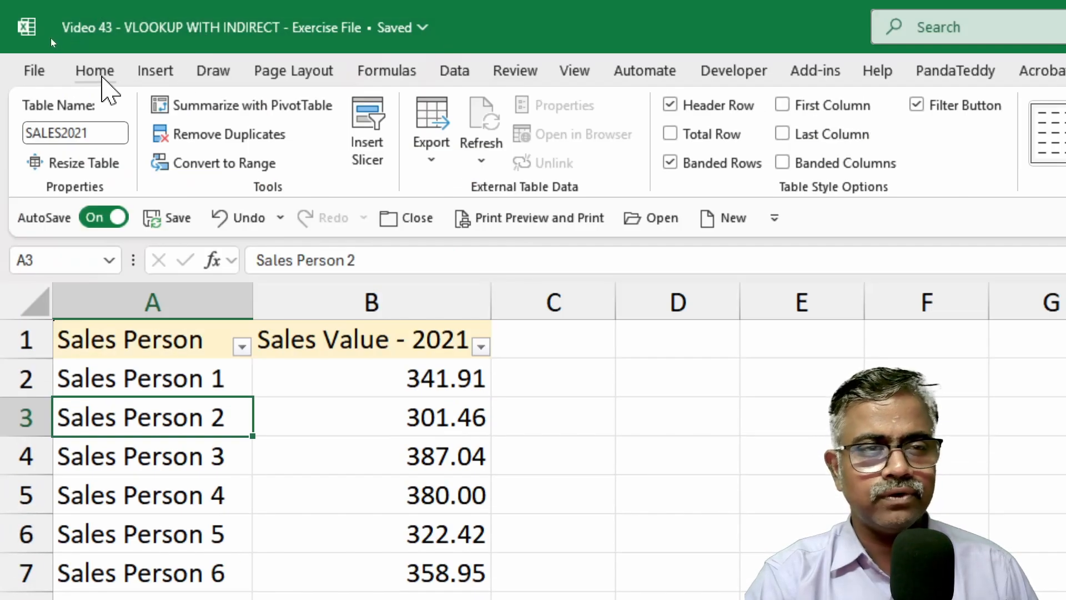
left_click(101, 78)
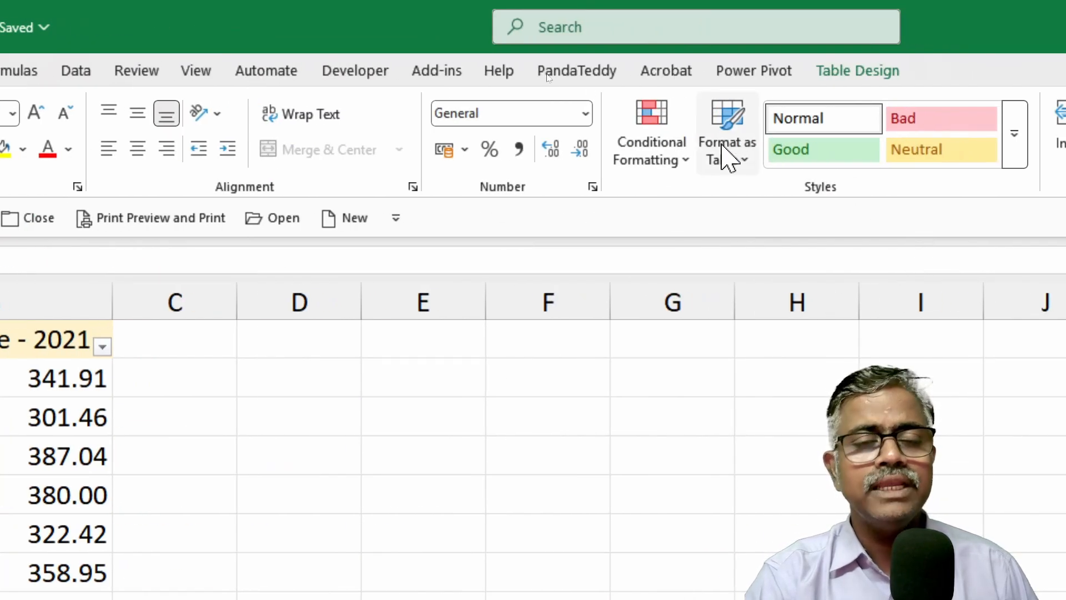
left_click(862, 75)
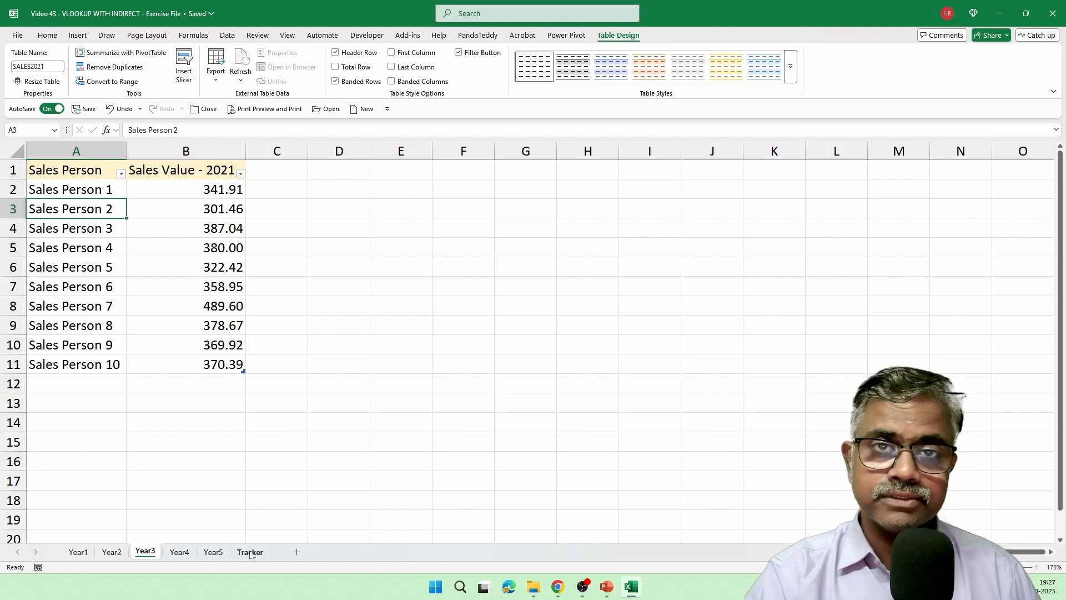
Step: Widen column B slightly on the Tracker sheet
left_click(250, 551)
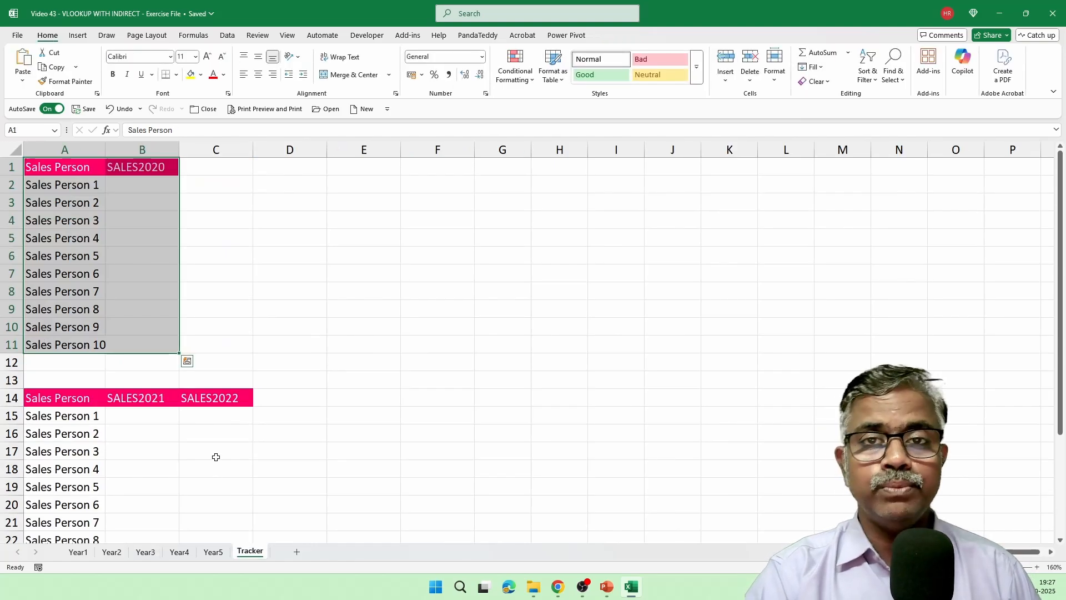
left_click(213, 260)
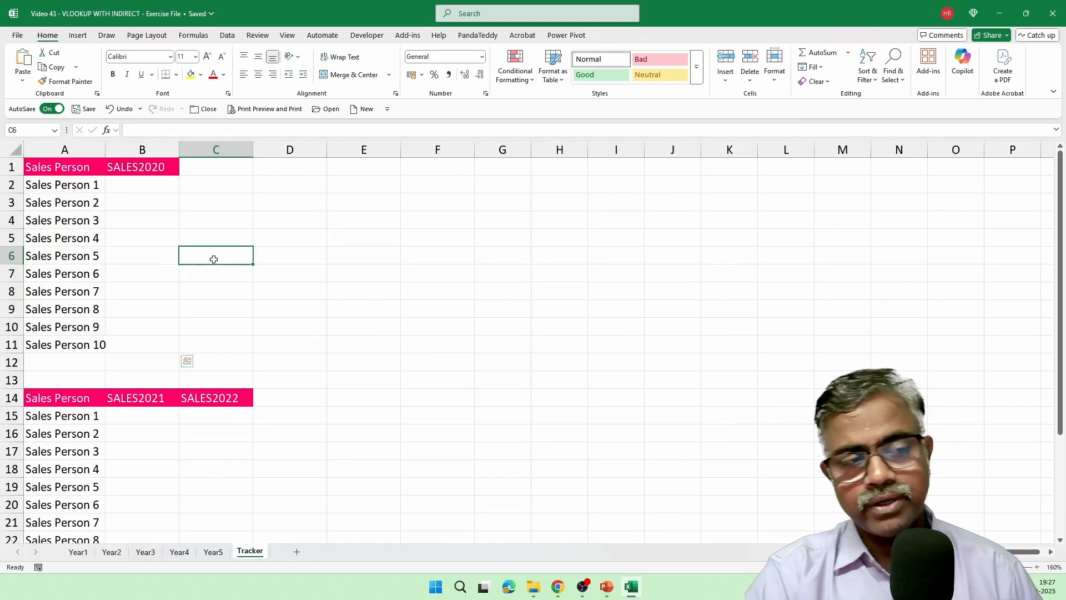
left_click_drag(177, 156, 191, 156)
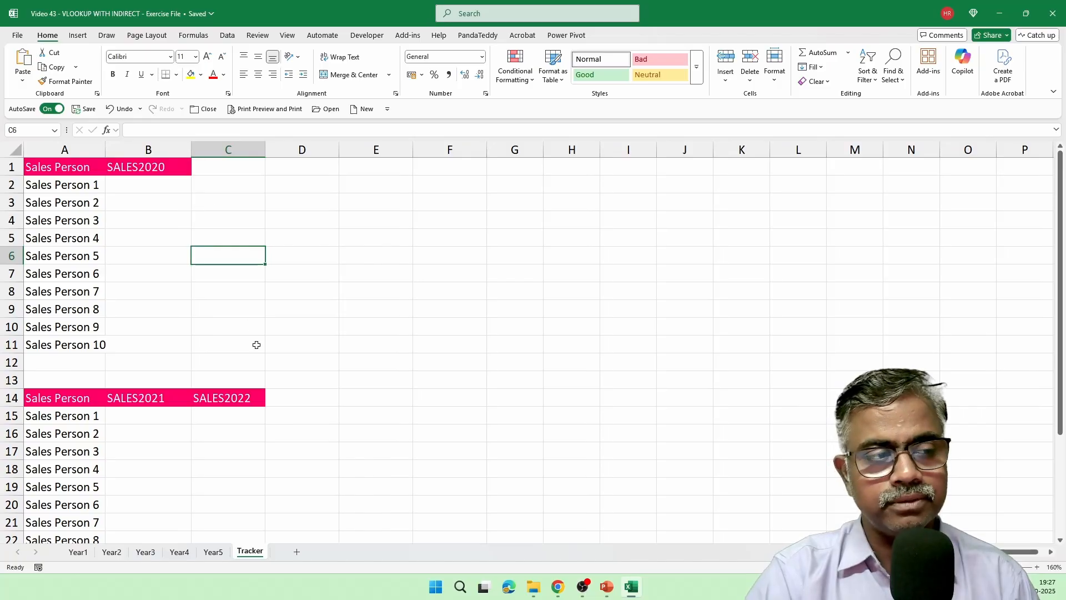
Step: Enter =VLOOKUP(A2,SALES2020,2,FALSE) in cell B2 of the Tracker sheet
scroll(254, 345, "up", 3)
left_click(162, 202)
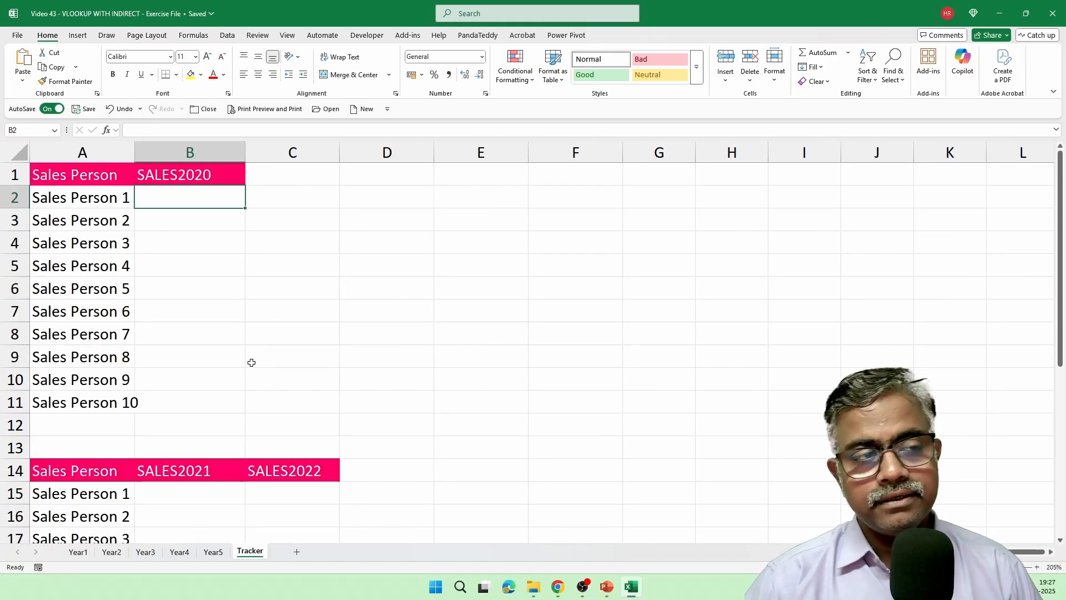
left_click(195, 174)
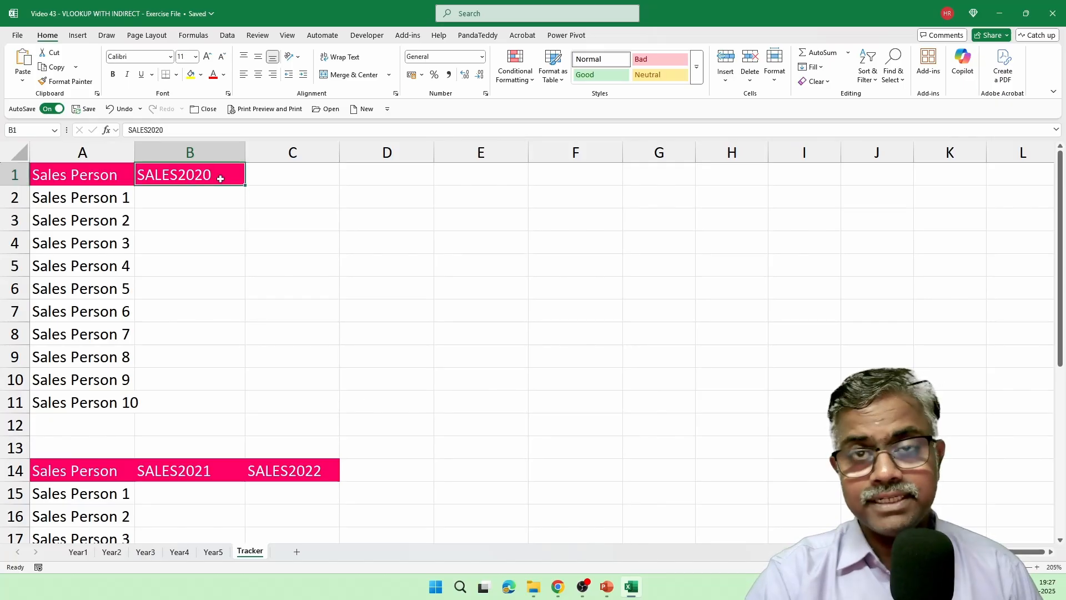
left_click(217, 196)
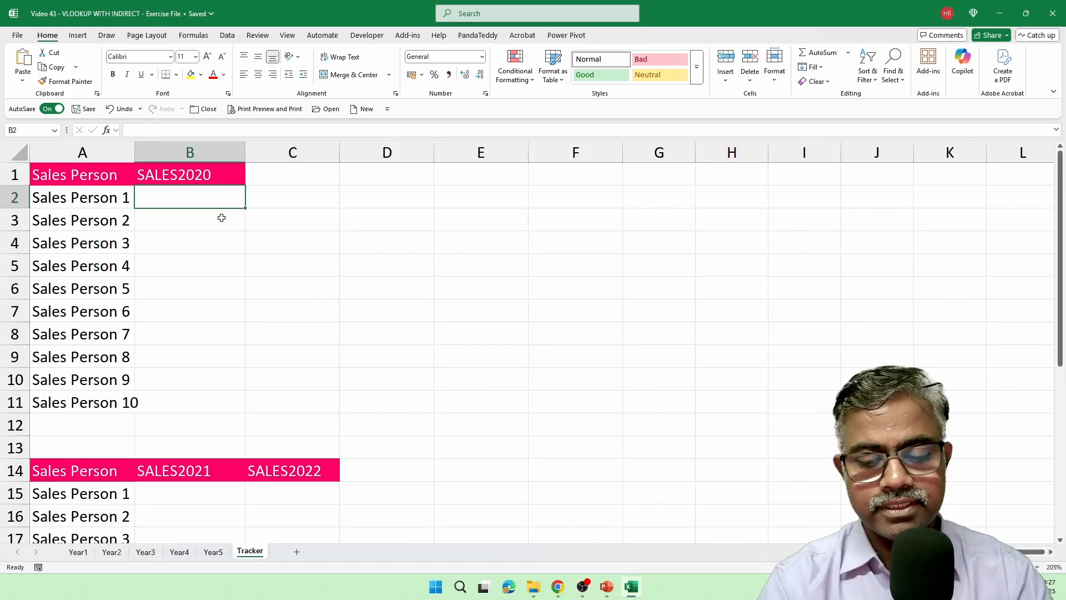
type("=VLOOKUP(")
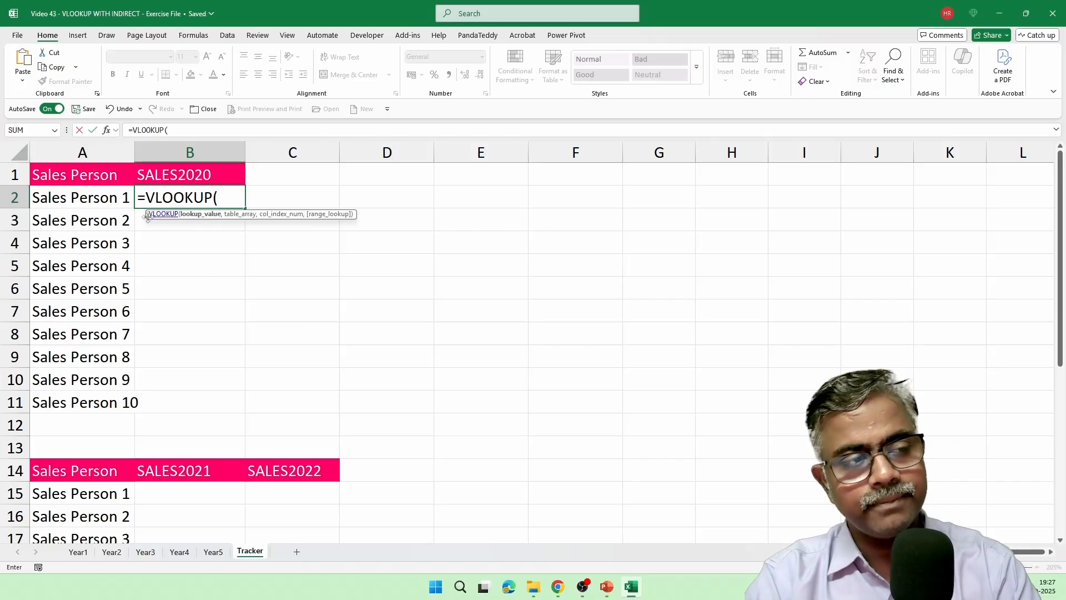
left_click(99, 199)
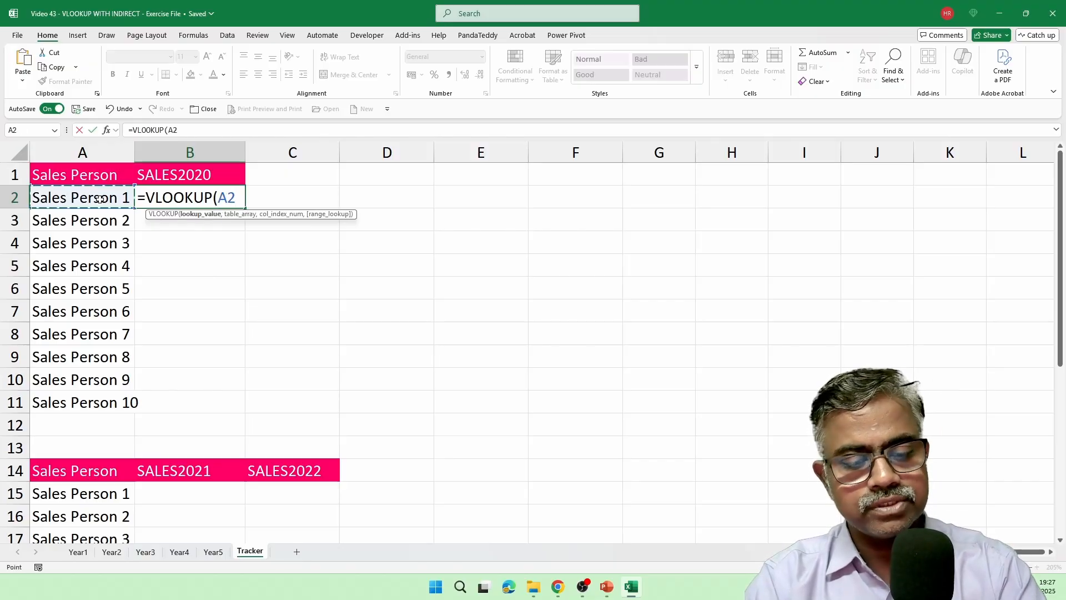
type(",")
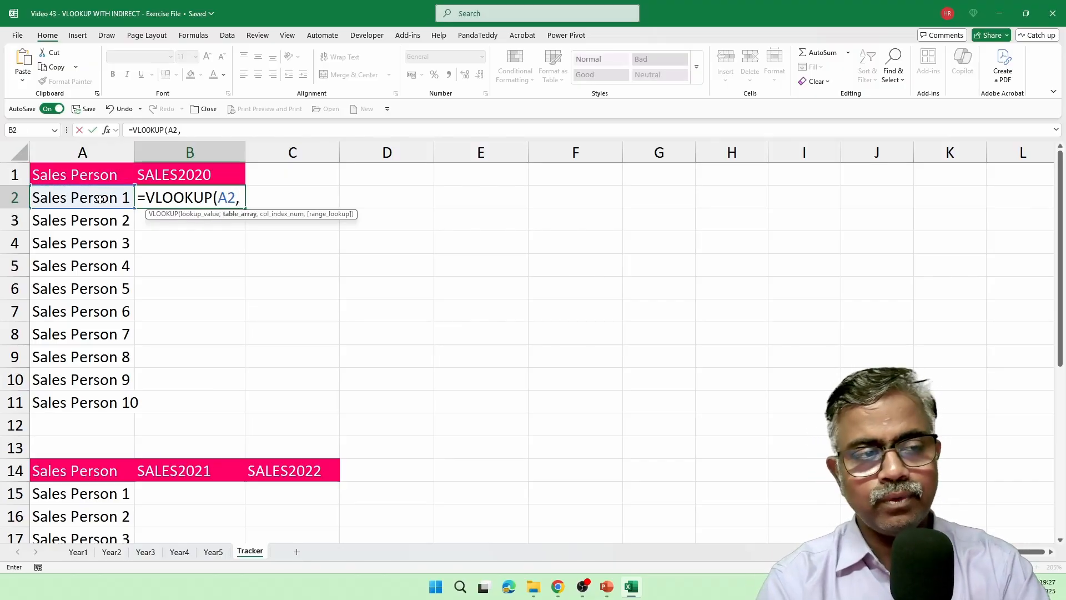
type("SALES")
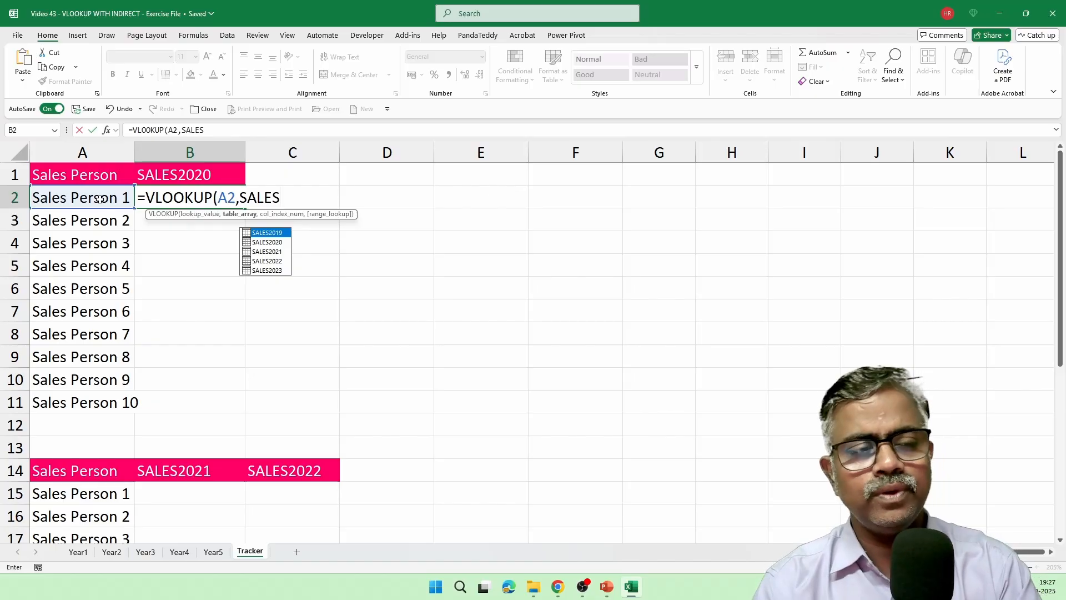
key("Tab")
type(",")
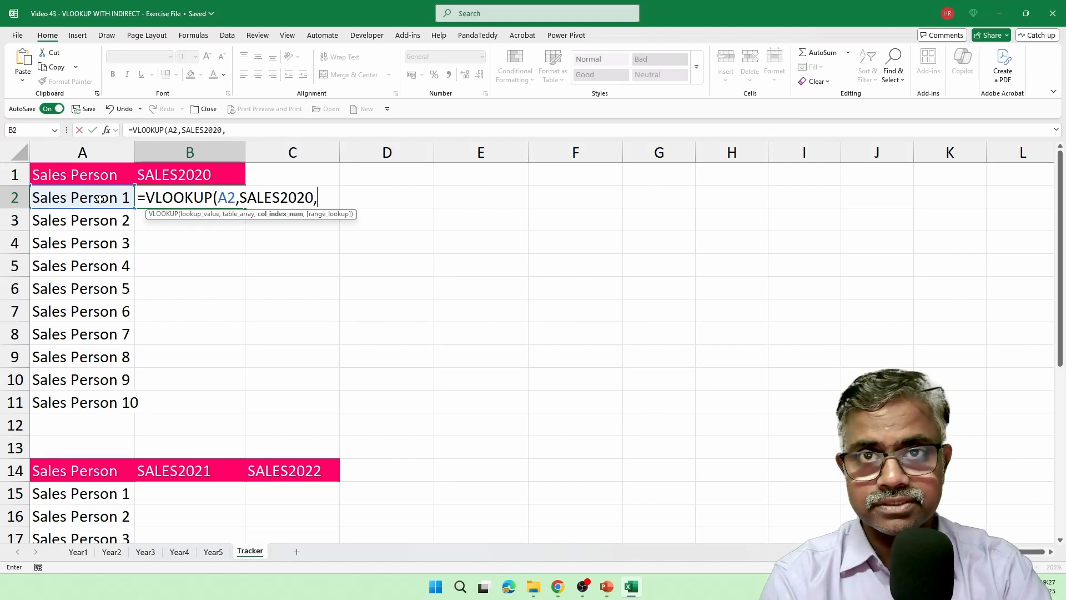
type("2")
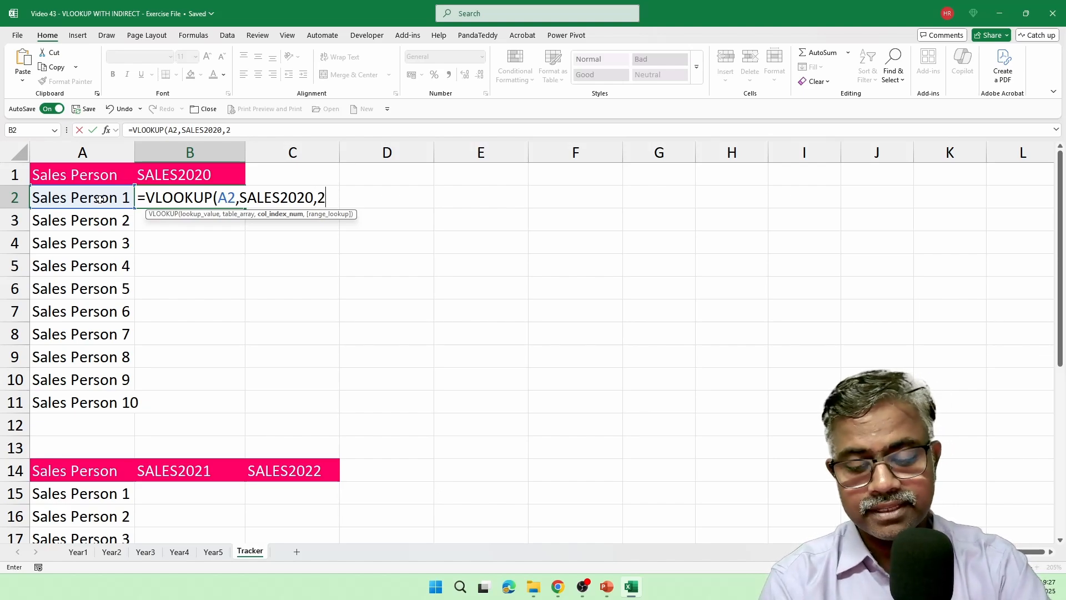
type(",FALSE")
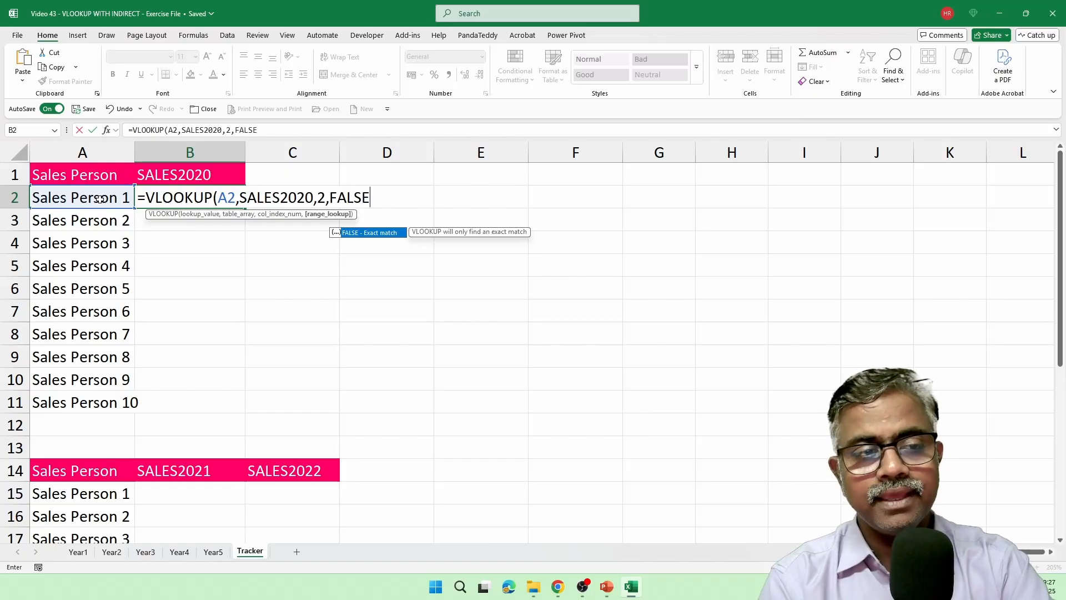
type(")")
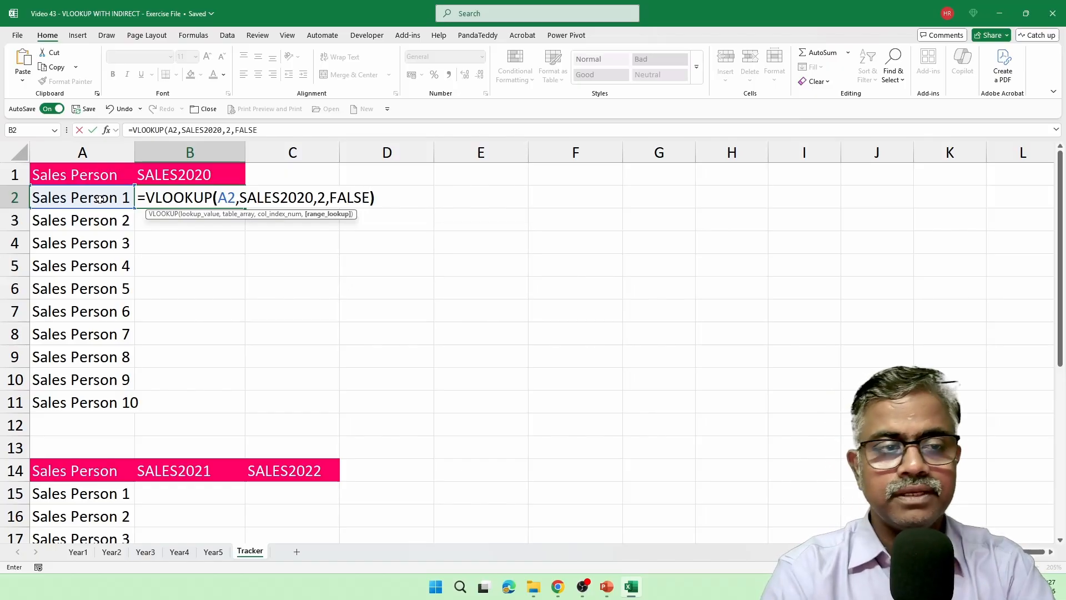
key("Return")
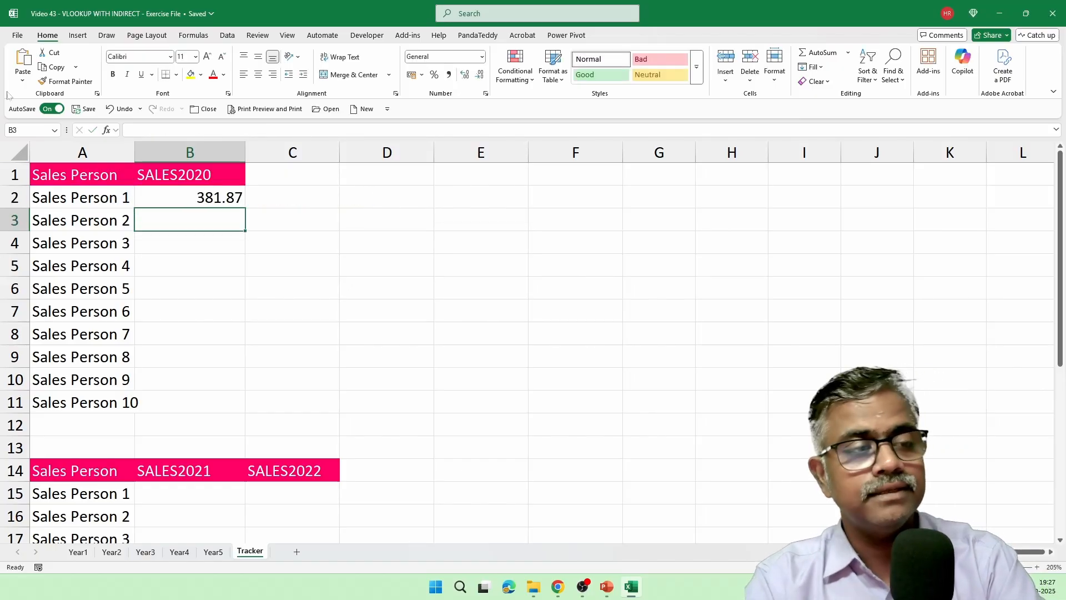
Step: Fill the B2 formula down to B11 and widen column A so Sales Person 10 fits
left_click(235, 198)
left_click_drag(245, 209, 247, 406)
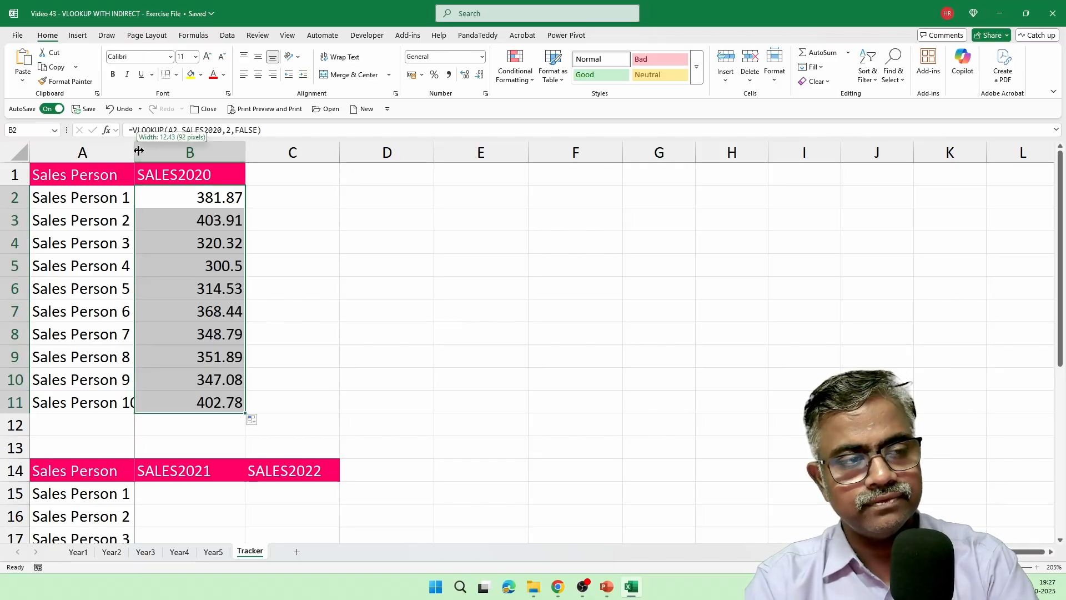
left_click_drag(135, 152, 181, 153)
Step: Change the heading in B1 to SALES2022
left_click(260, 175)
double_click(266, 175)
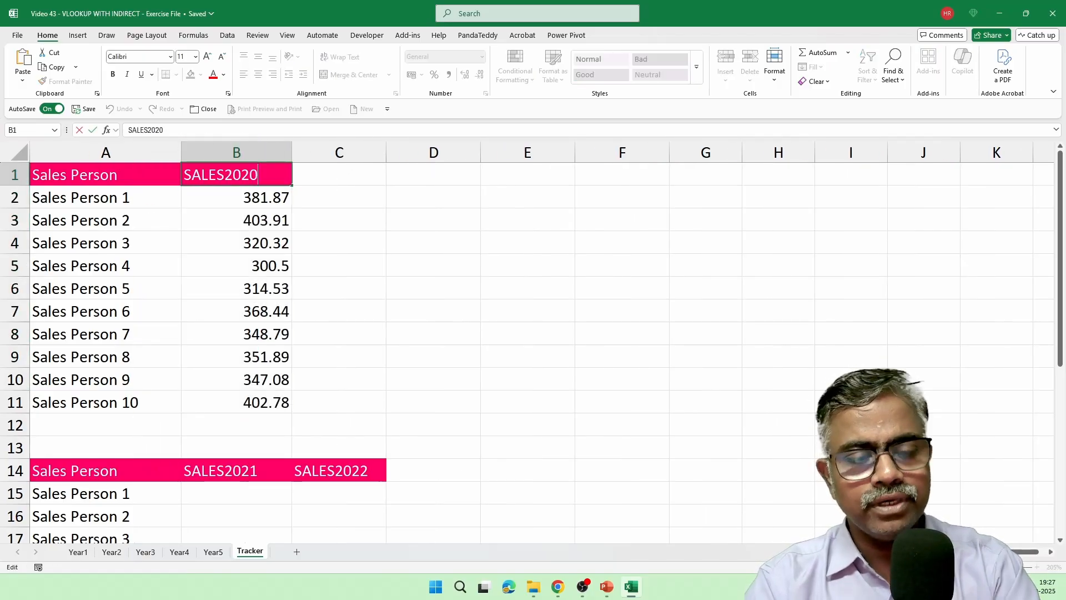
key("BackSpace")
type("2")
key("Return")
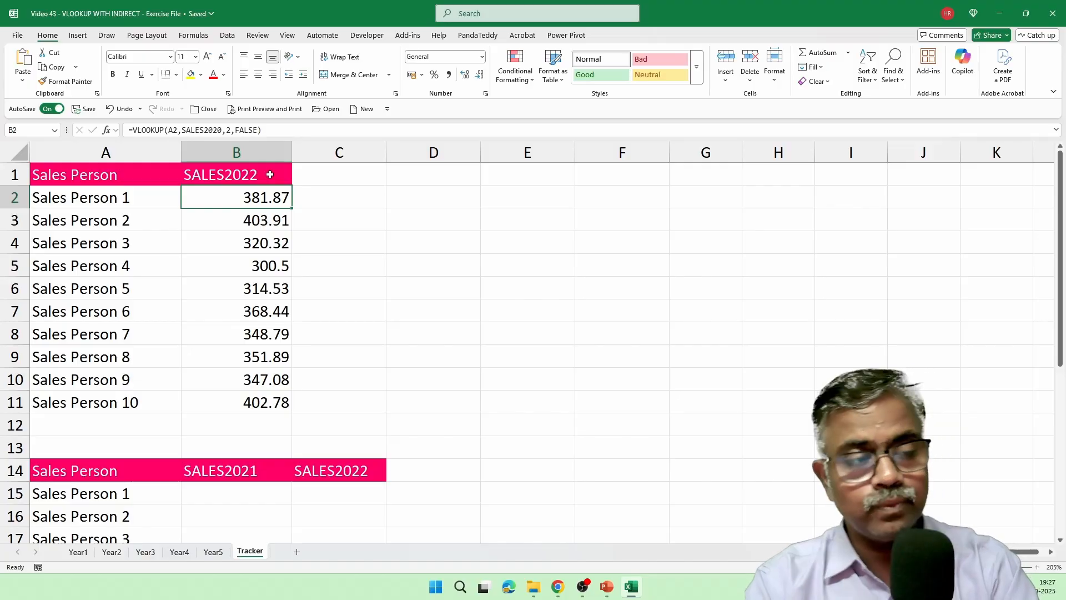
Step: Replace SALES2020 in the B2 VLOOKUP formula with the absolute reference $B$1 and fill the formula down to B11
double_click(288, 195)
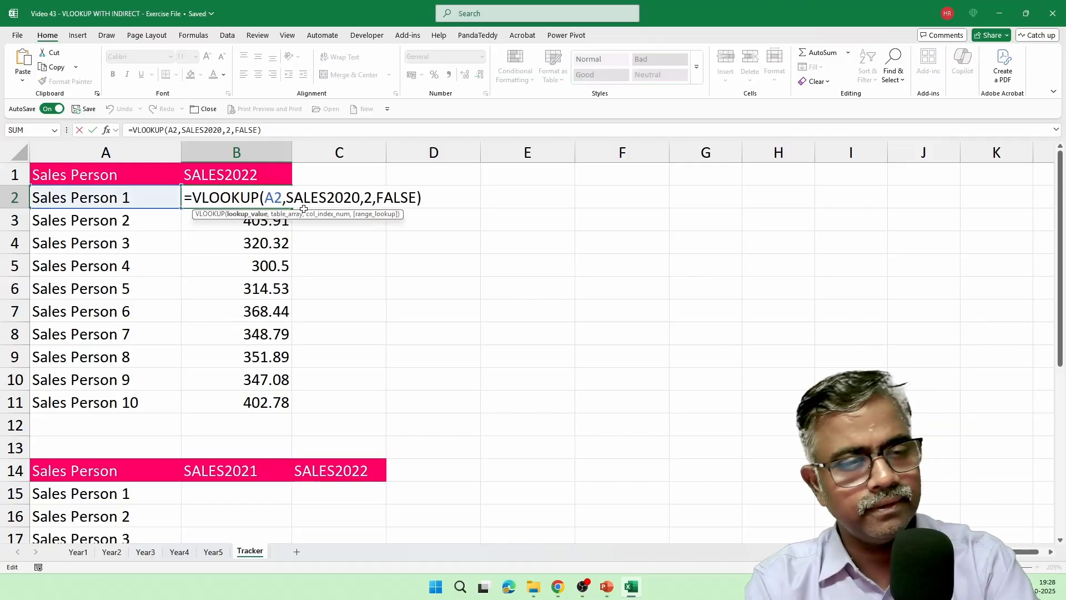
left_click_drag(286, 197, 360, 197)
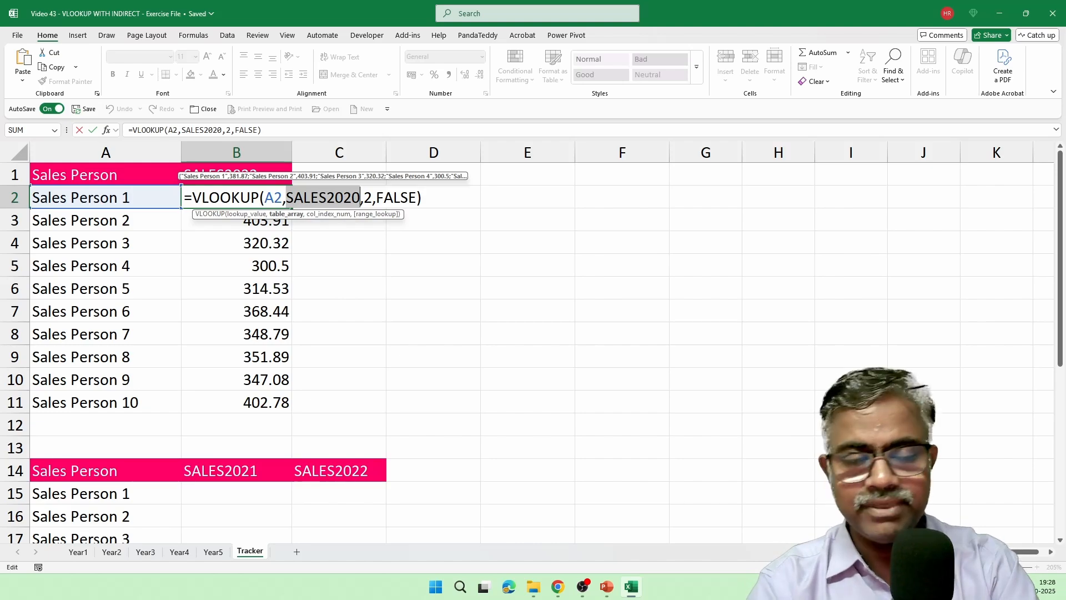
key("BackSpace")
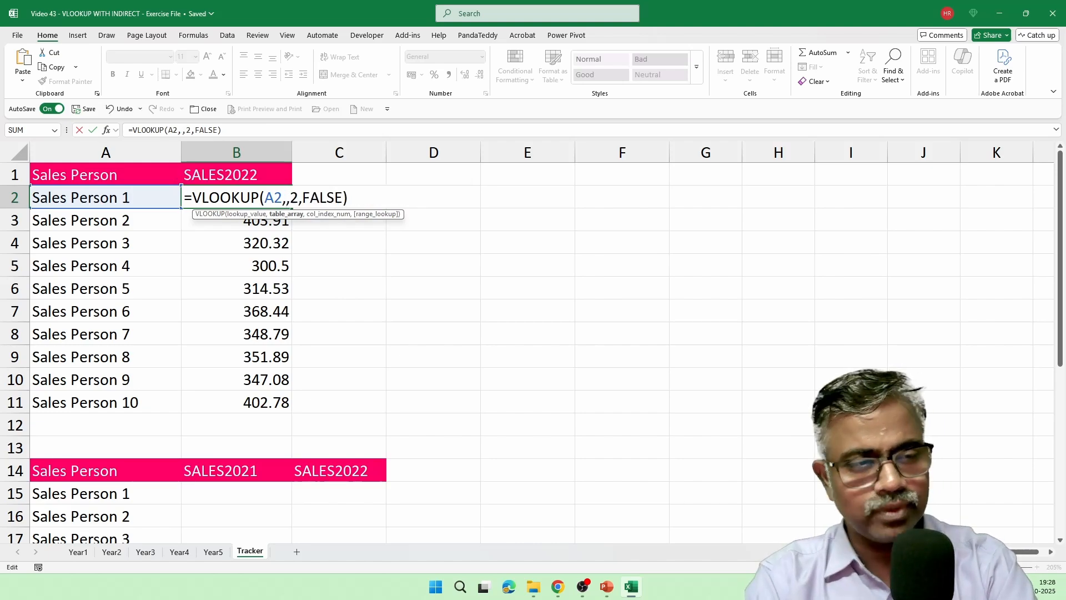
left_click(240, 175)
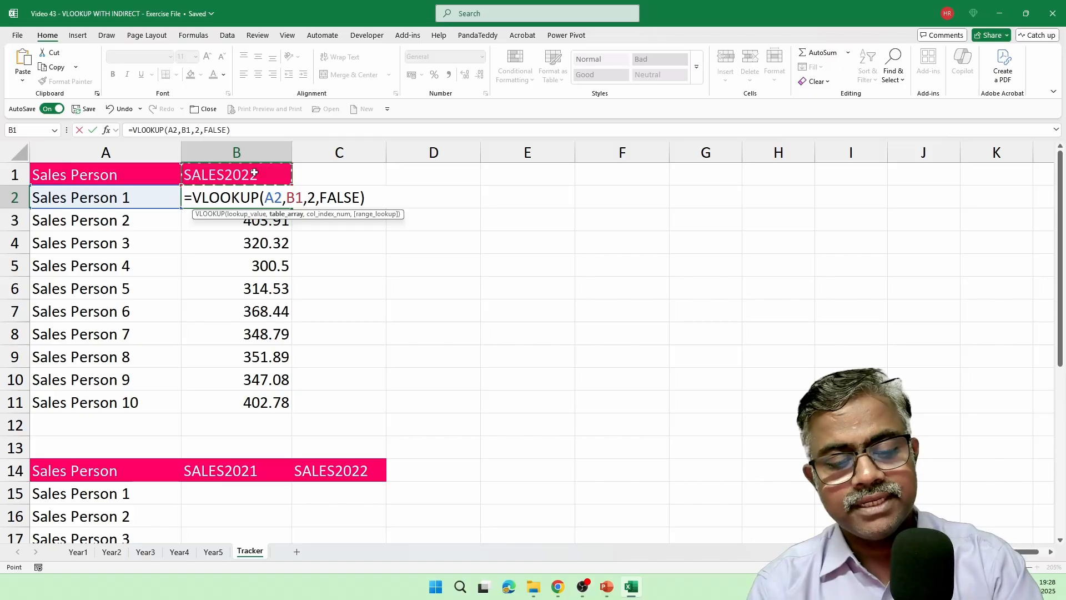
key("F4")
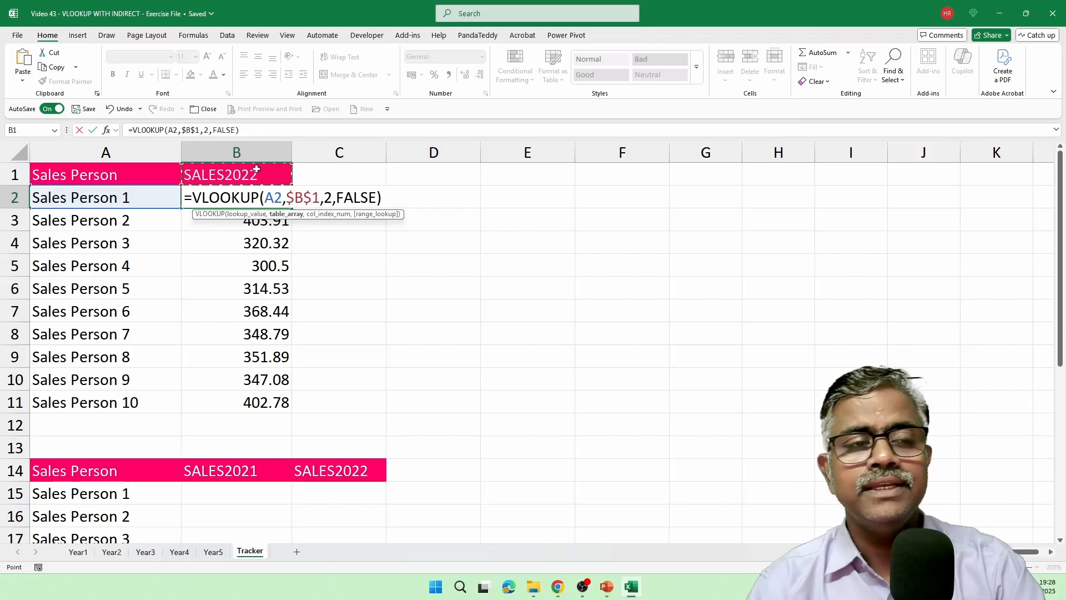
key("Return")
left_click(267, 194)
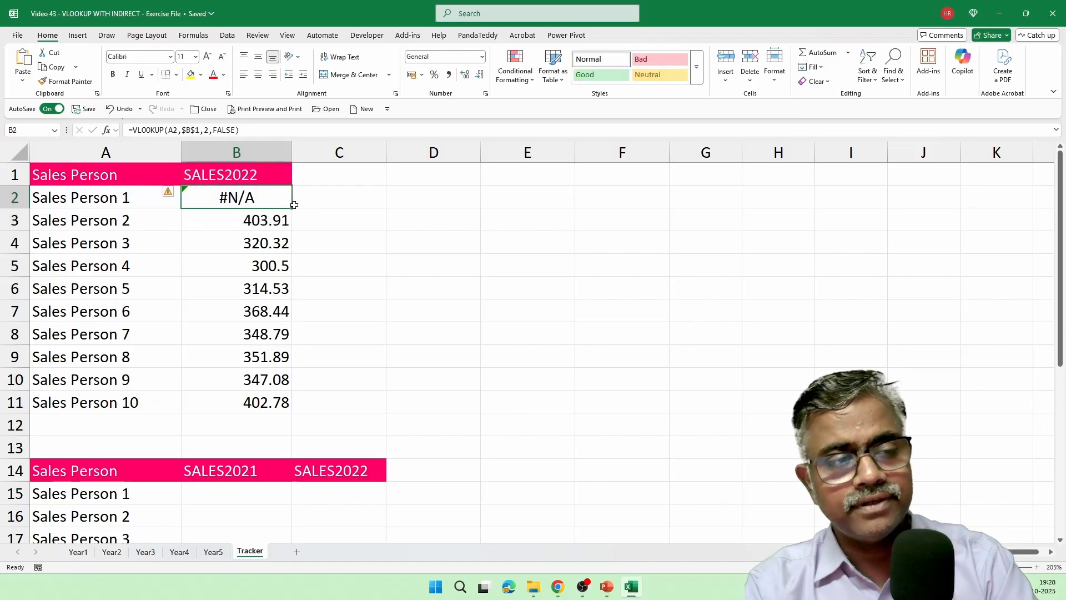
double_click(293, 207)
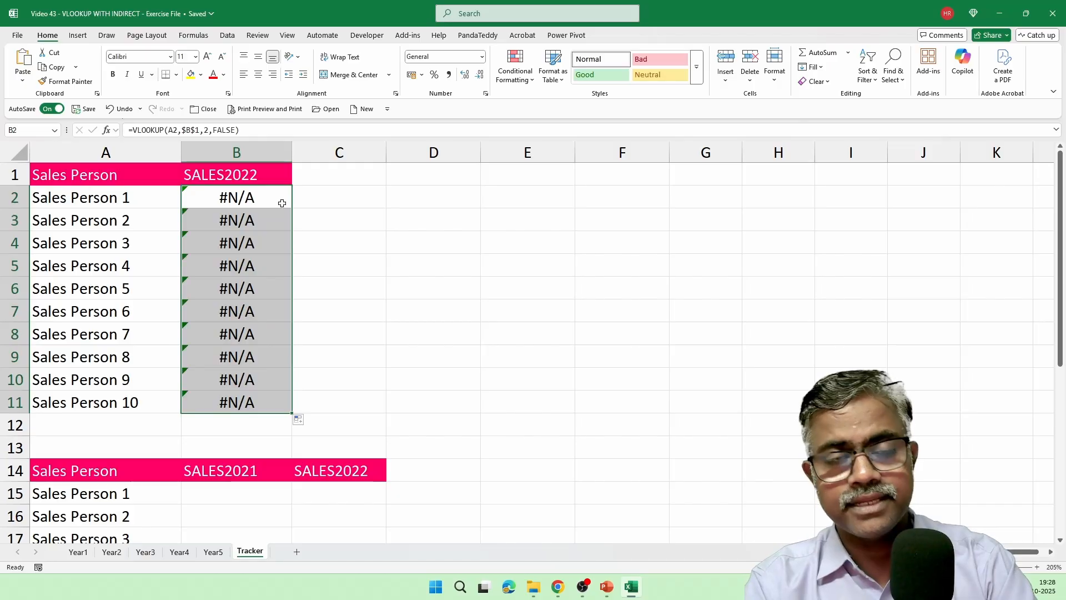
Step: Wrap the table reference in B2 with INDIRECT, making it =VLOOKUP(A2,INDIRECT($B$1),2,FALSE), and fill it down to B11
double_click(282, 203)
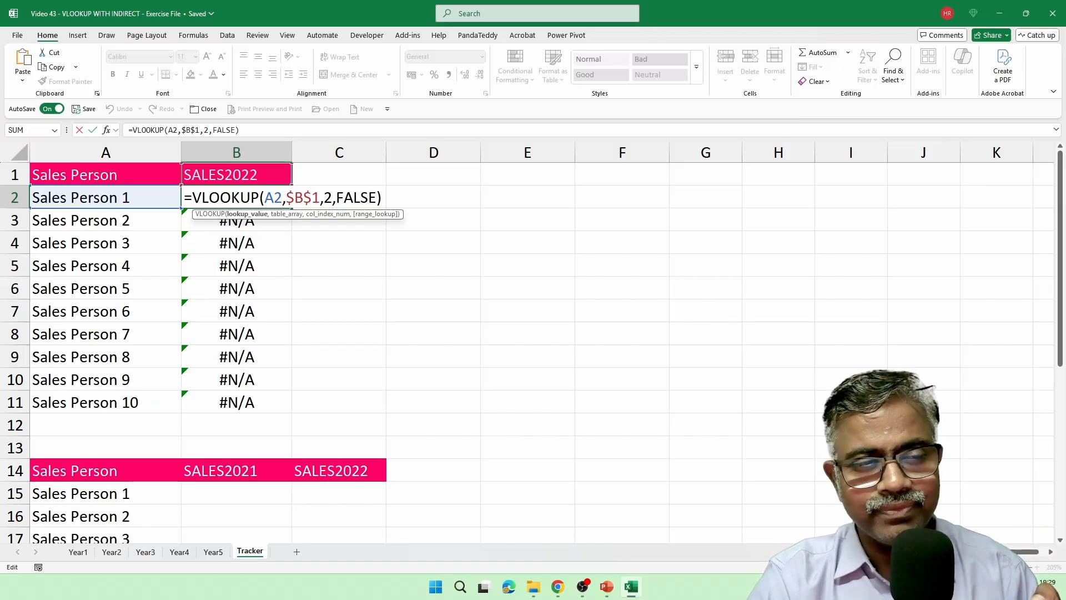
key("Right")
type("INDIRECT($B$1")
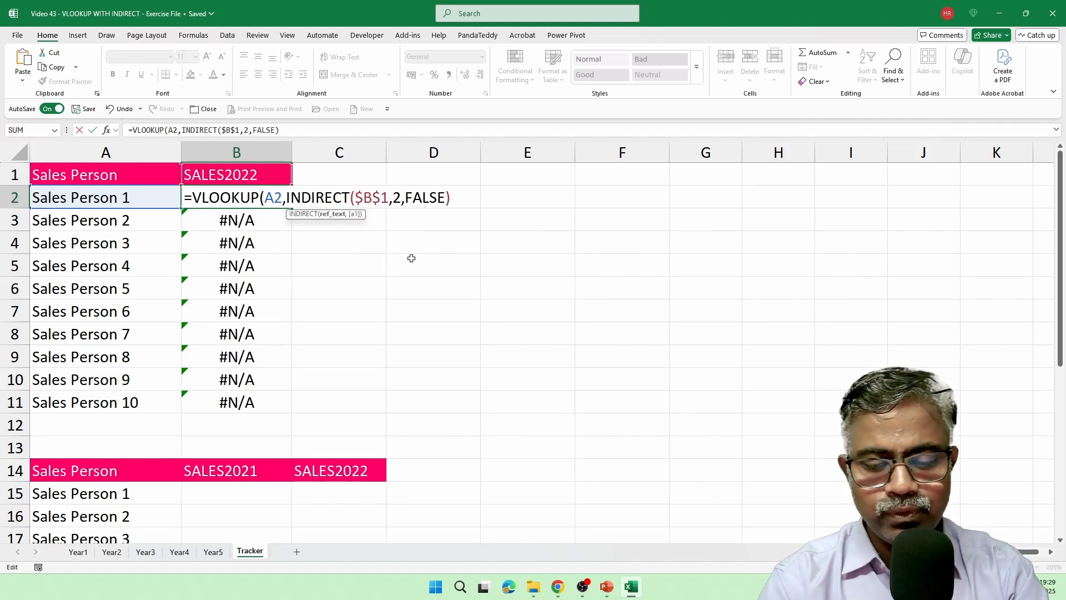
type("),")
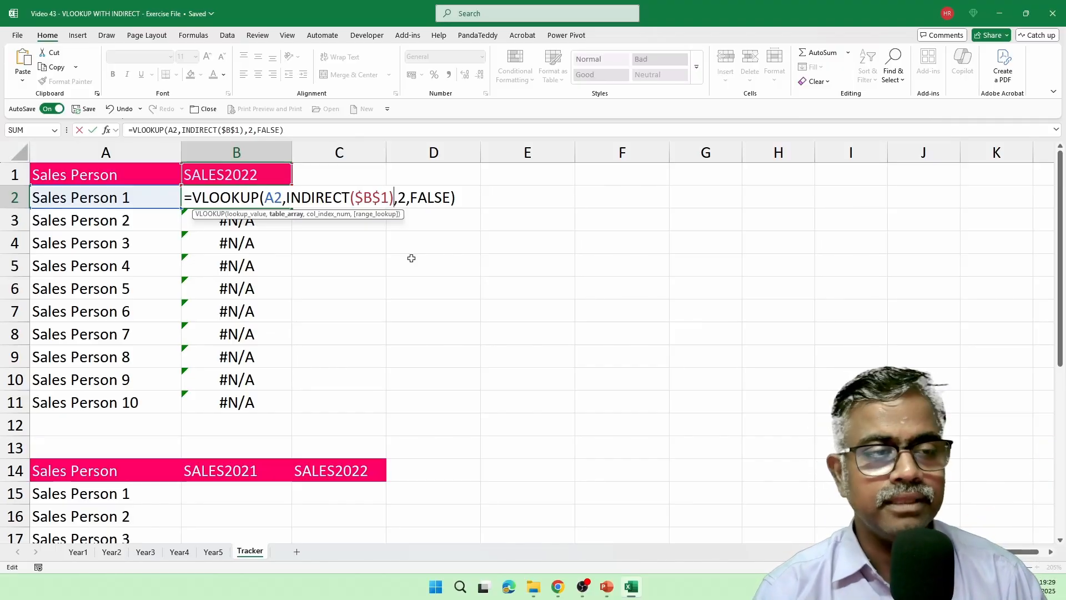
key("Return")
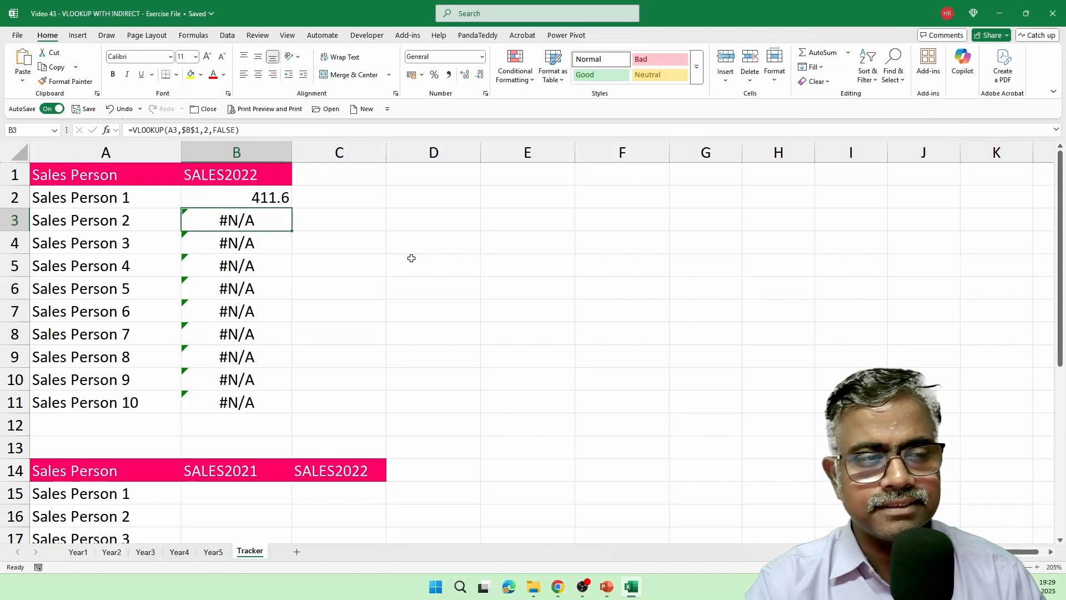
left_click(255, 195)
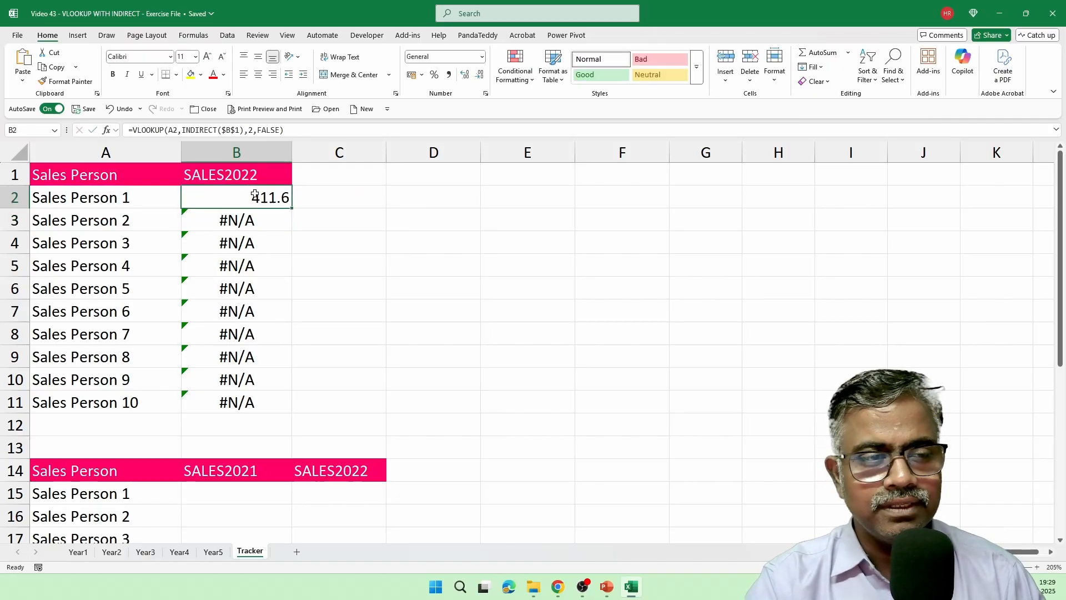
double_click(291, 208)
Step: Widen column B enough to show the whole formula and review the VLOOKUP with INDIRECT in B2
scroll(391, 274, "up", 4)
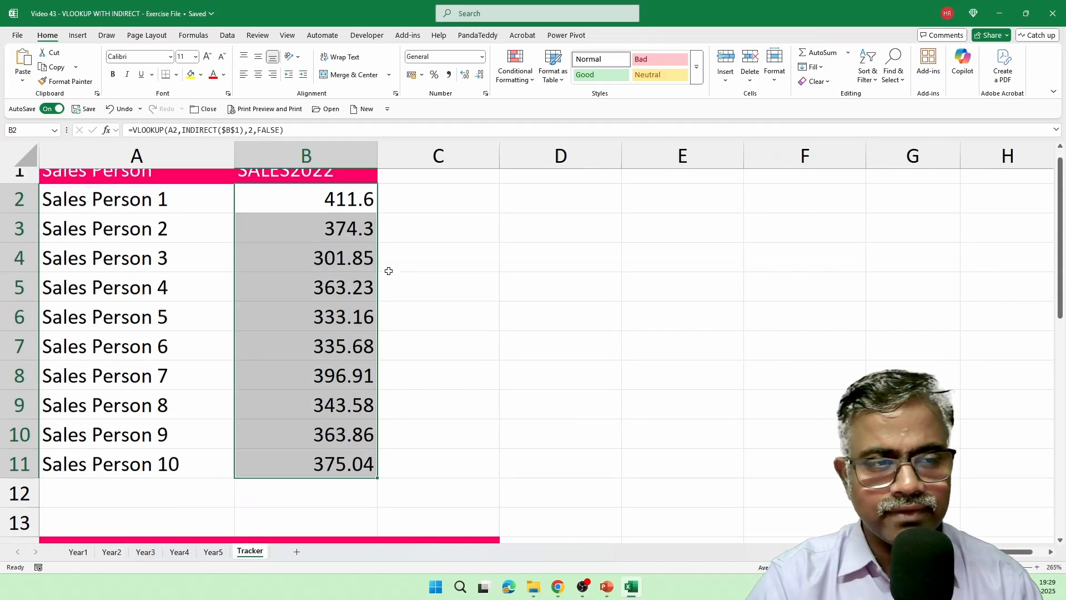
left_click_drag(378, 155, 694, 155)
double_click(636, 211)
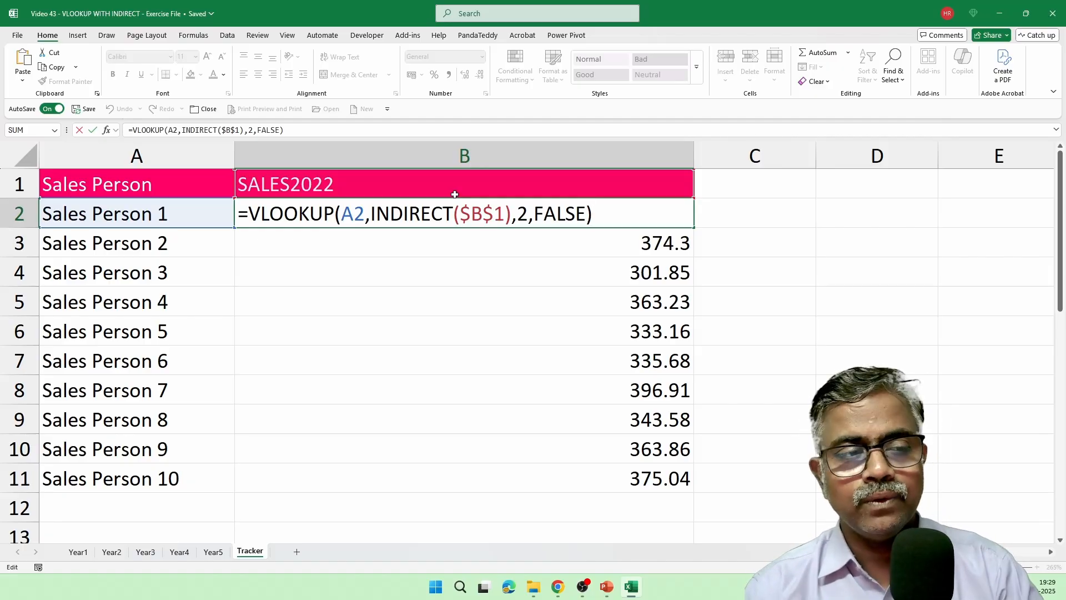
key("Return")
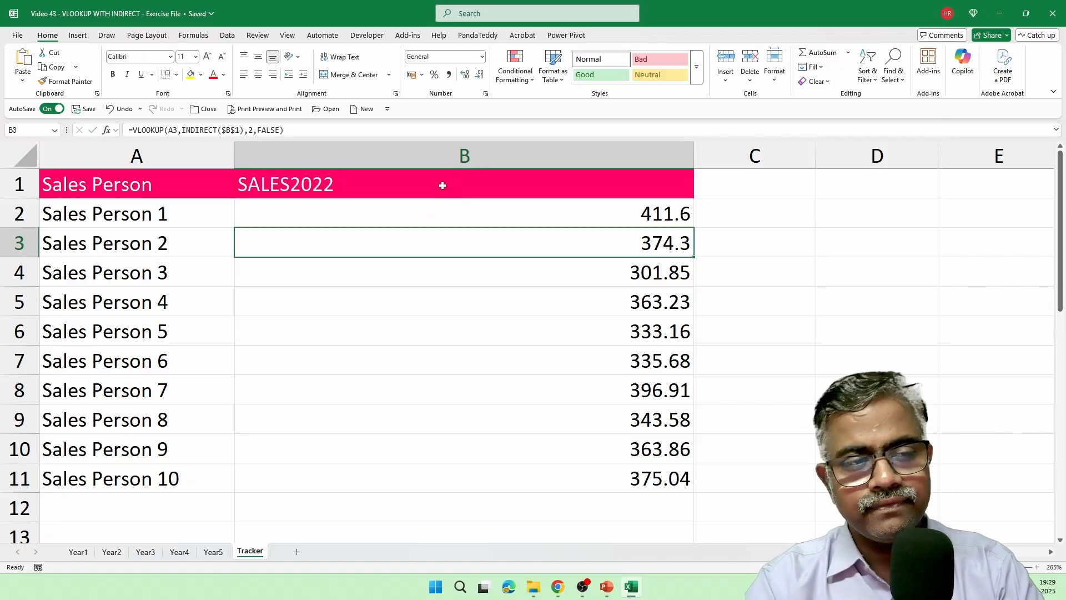
Step: Change the heading in B1 to SALES2019 to test the dynamic lookup
left_click(442, 183)
key("BackSpace")
key("BackSpace")
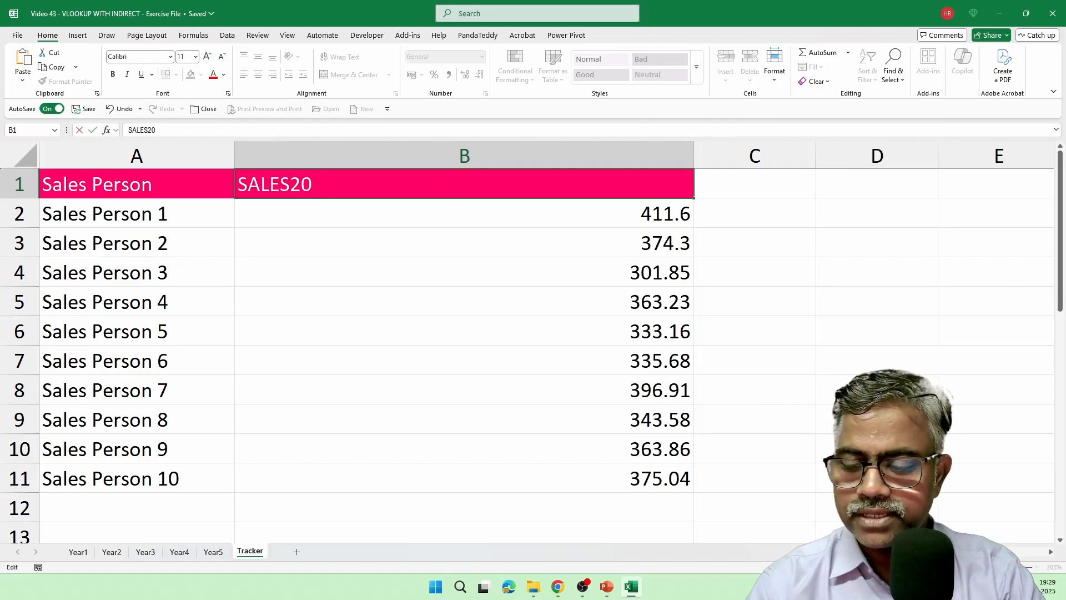
type("19")
key("Return")
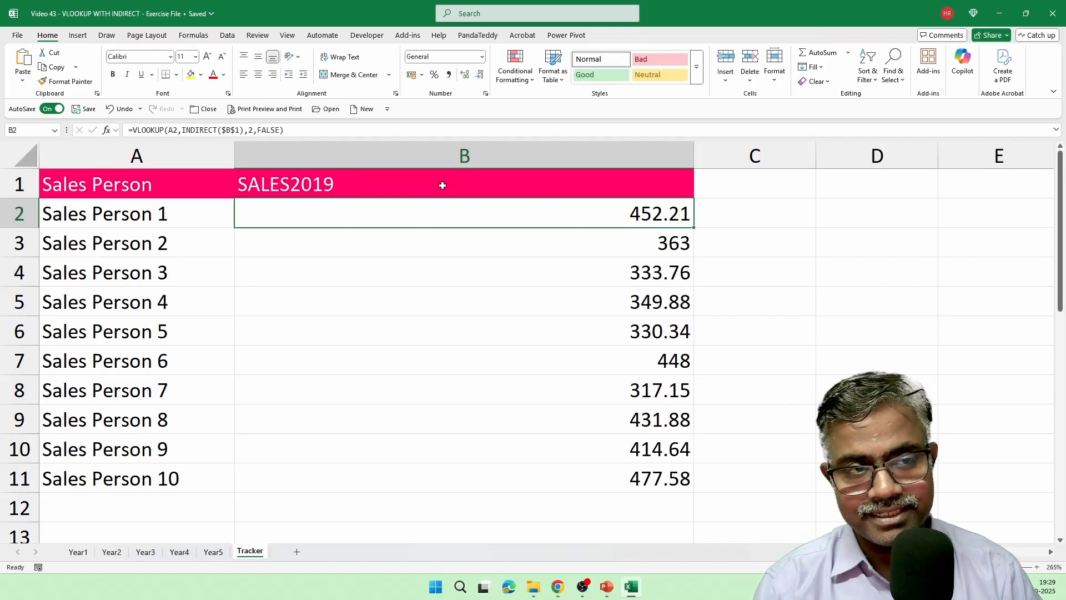
Step: Set the heading in B1 to SALES2021 and reselect that cell
double_click(443, 184)
key("BackSpace")
key("BackSpace")
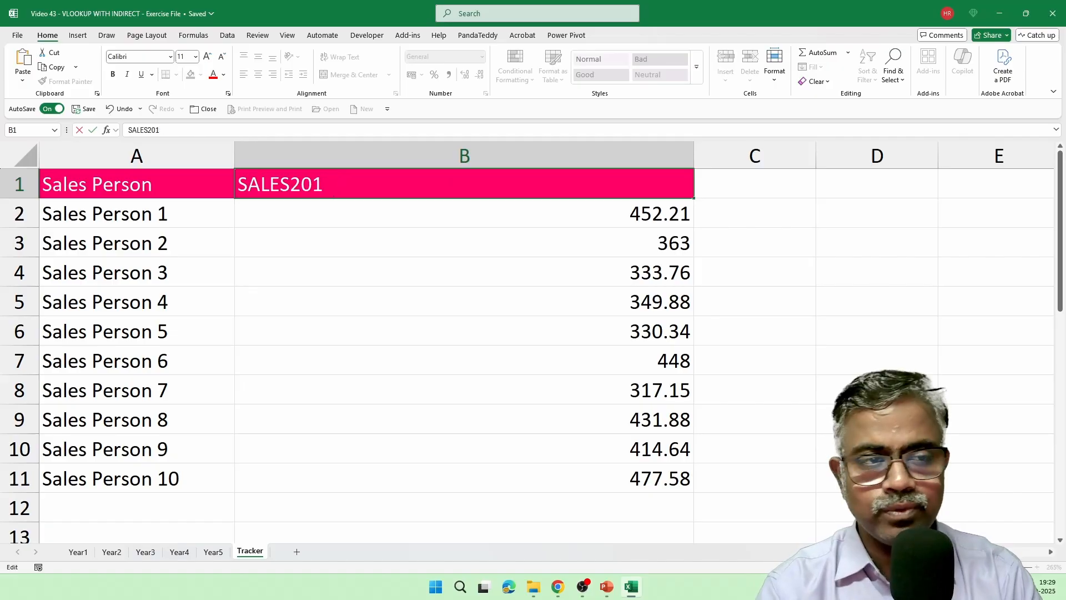
type("21")
key("Return")
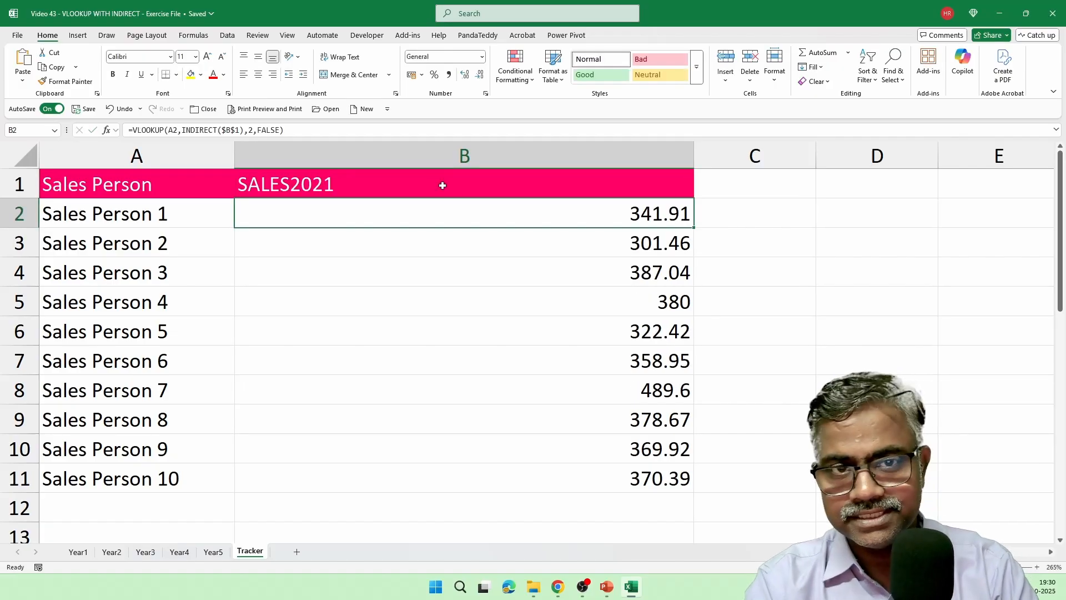
left_click(688, 157)
left_click(615, 180)
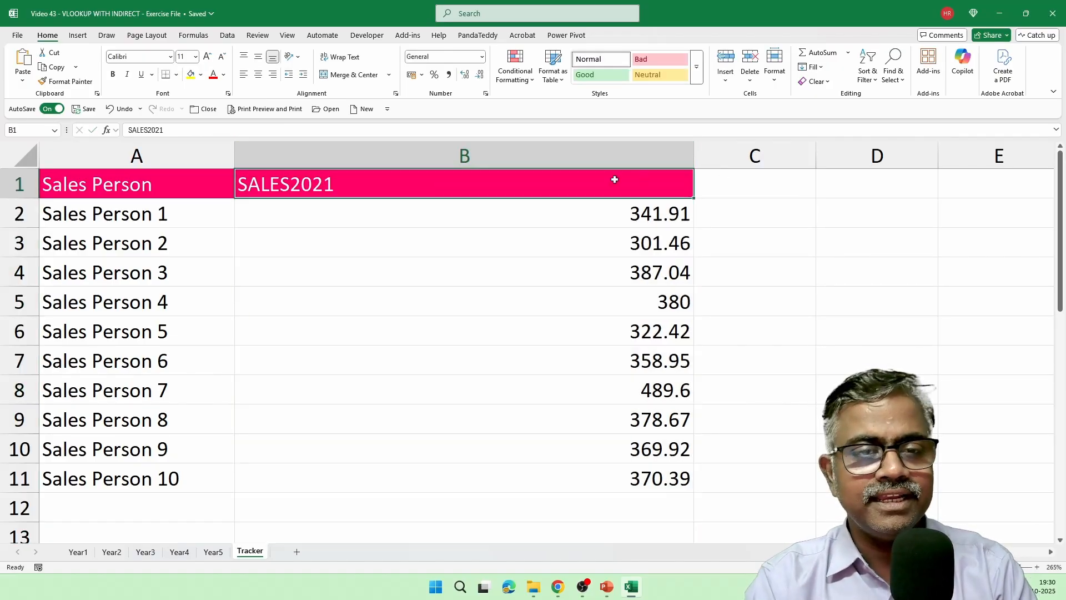
Step: Narrow column B and insert a clustered column chart of A1:B11, placed beside the data from column D onward
left_click_drag(693, 155, 398, 163)
left_click_drag(168, 181, 318, 466)
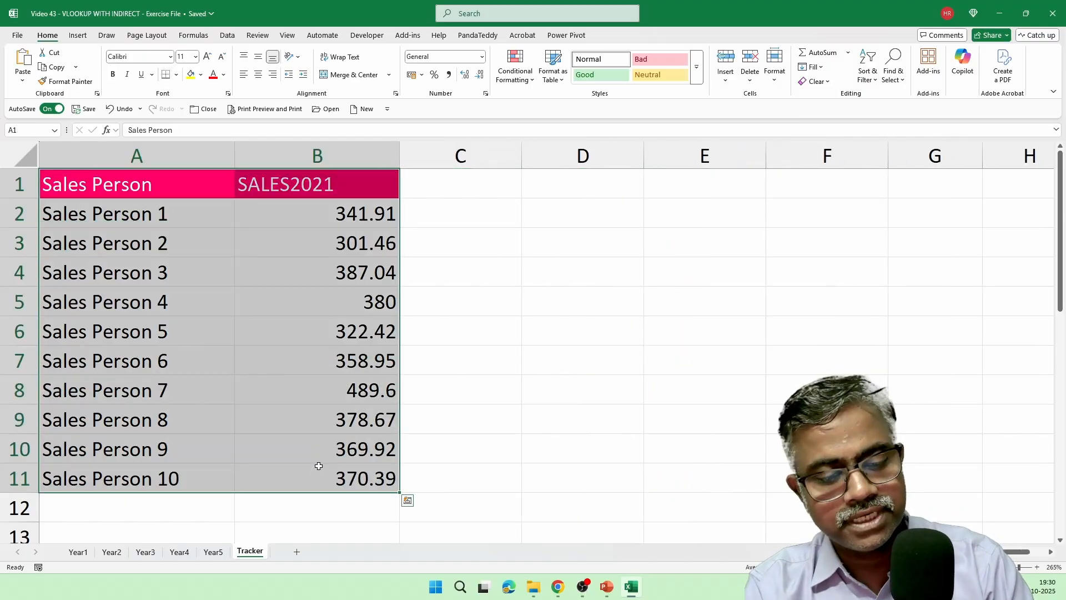
left_click(78, 35)
left_click(373, 70)
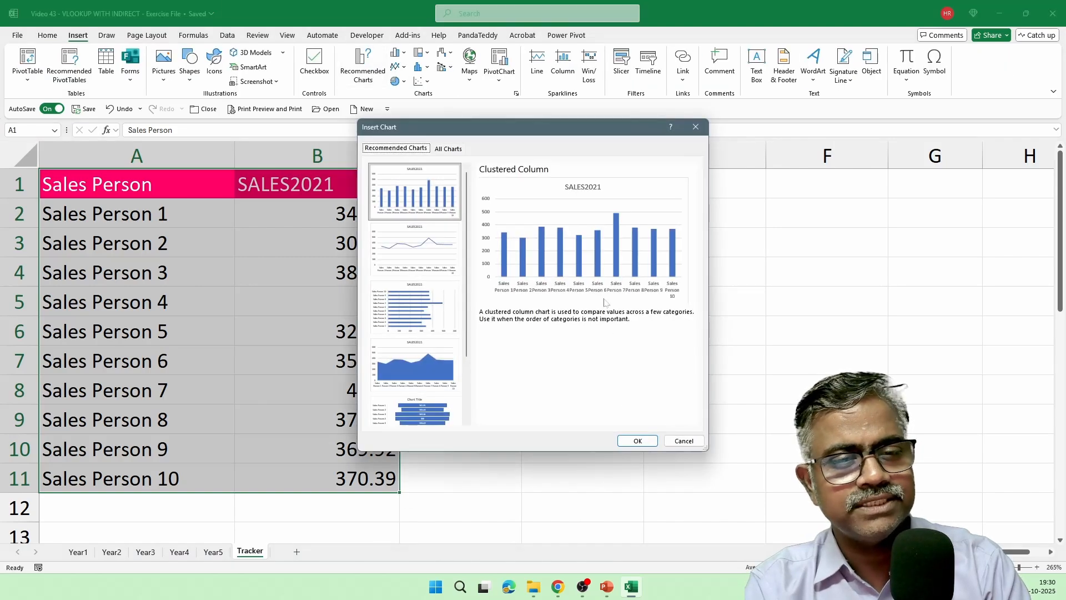
left_click(633, 440)
scroll(630, 277, "down", 4)
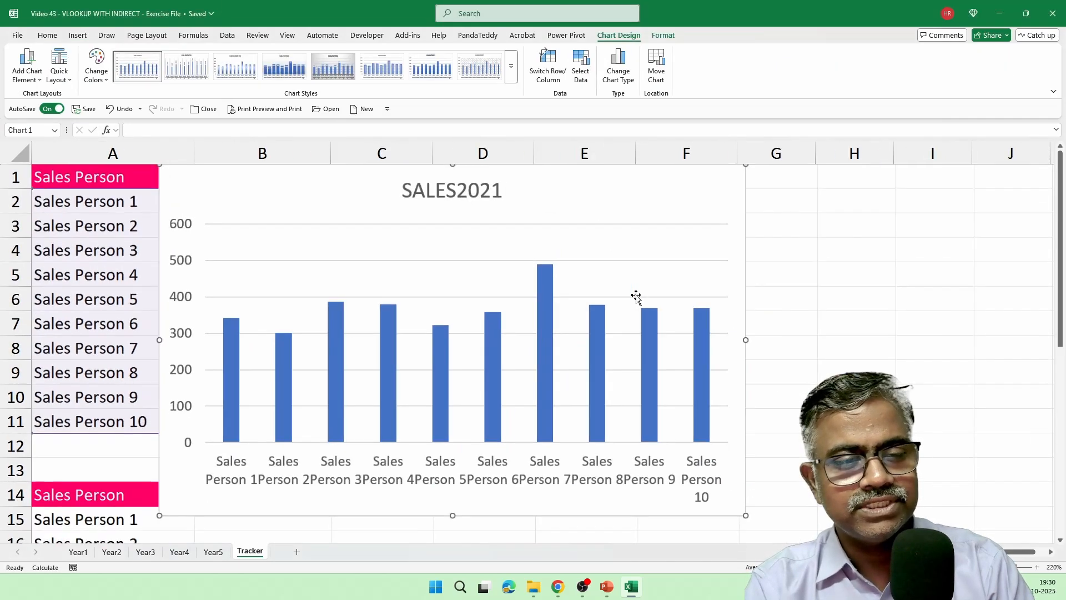
left_click_drag(677, 188, 943, 189)
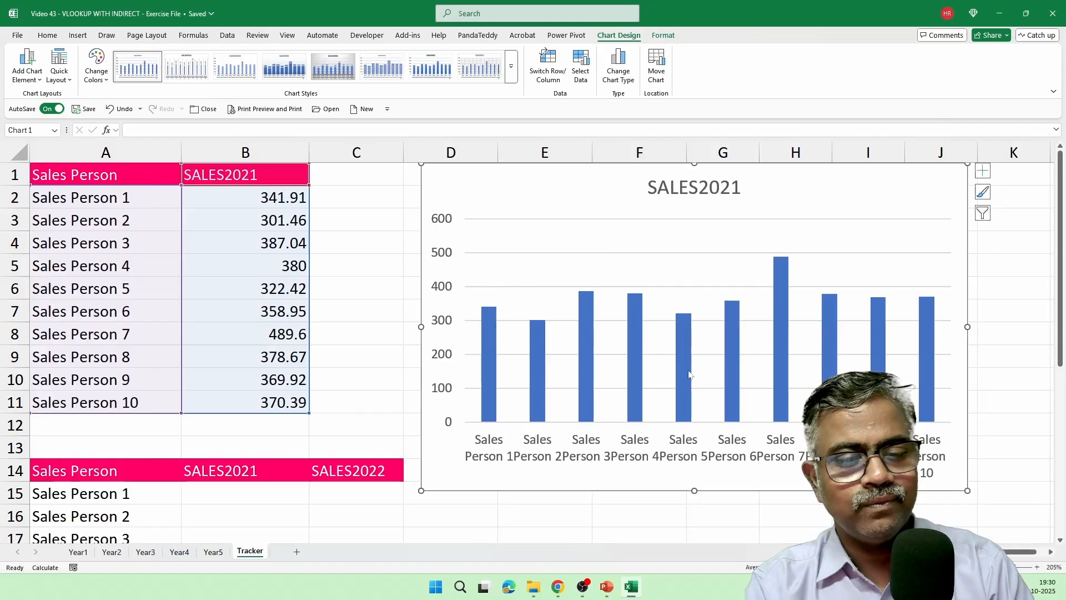
Step: Change the heading in B1 to SALES2023 to test that the table and chart follow it
left_click(269, 178)
double_click(269, 177)
key("BackSpace")
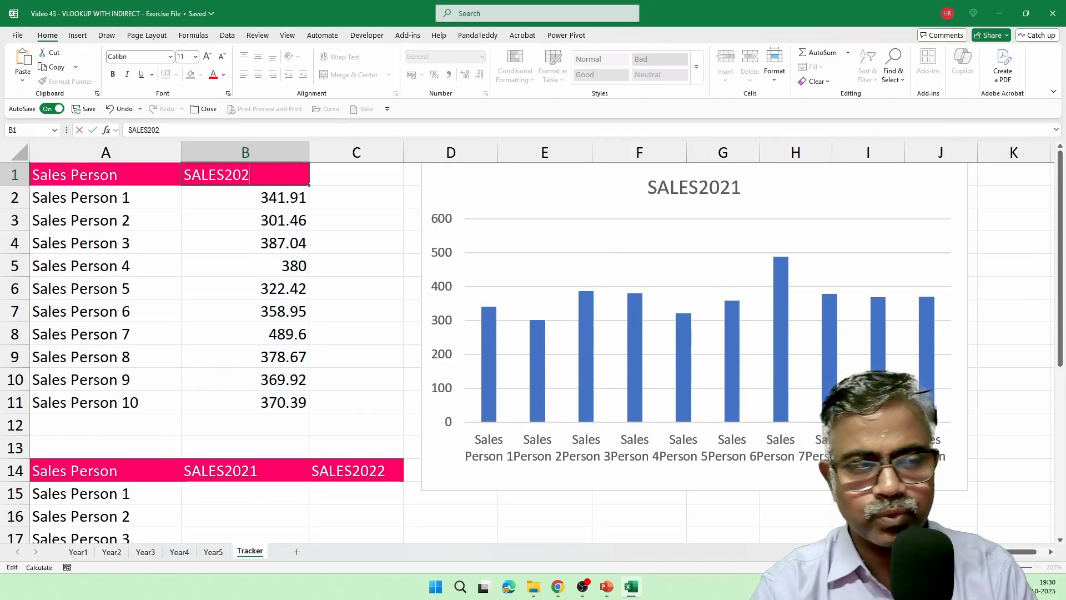
type("3")
key("Return")
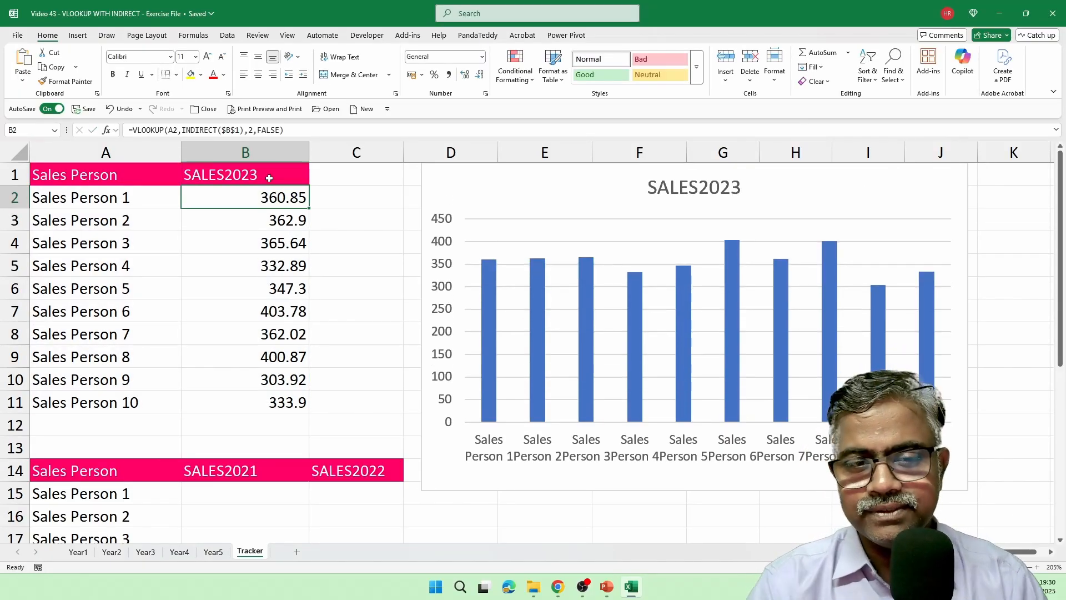
Step: Set the heading in B1 to SALES2019 to switch the table and chart to that year
double_click(268, 177)
key("BackSpace")
key("BackSpace")
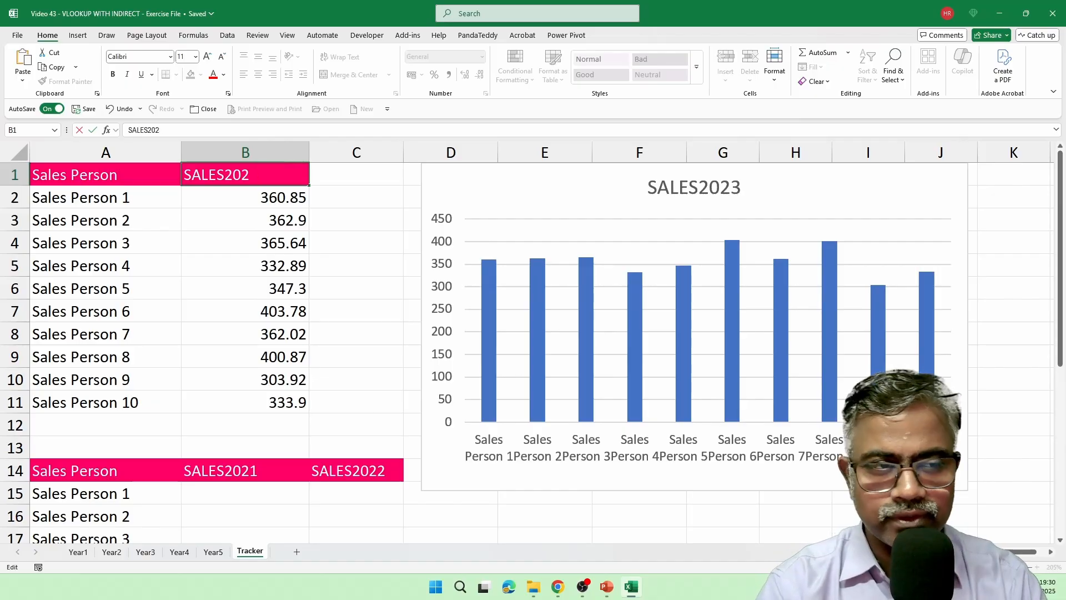
type("19")
key("Return")
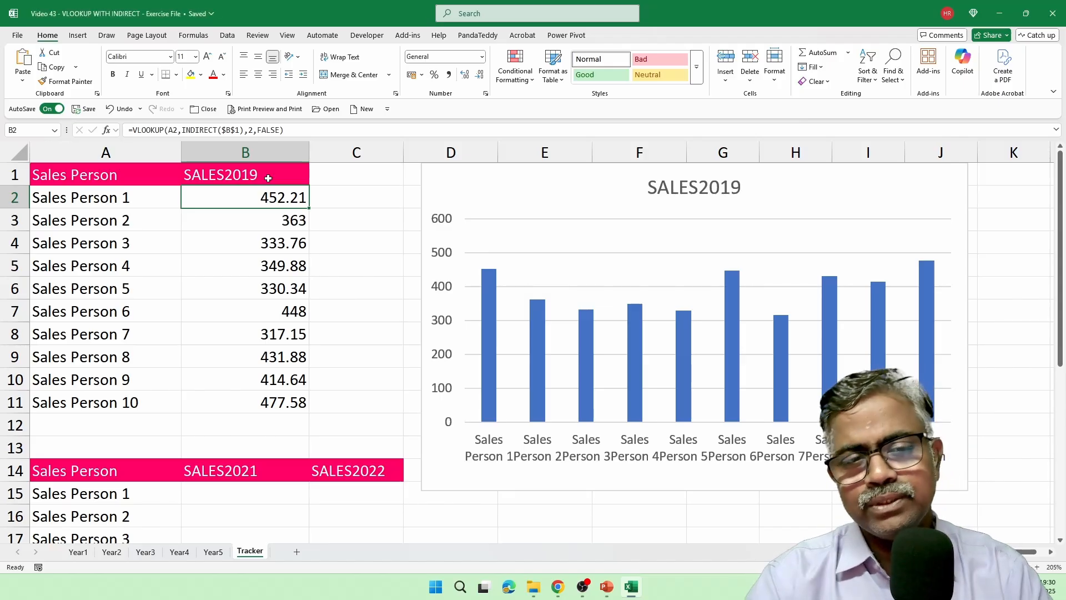
Step: Shrink the chart by its lower-left corner so that it ends around row 12, above the second table's header row
scroll(291, 274, "down", 3)
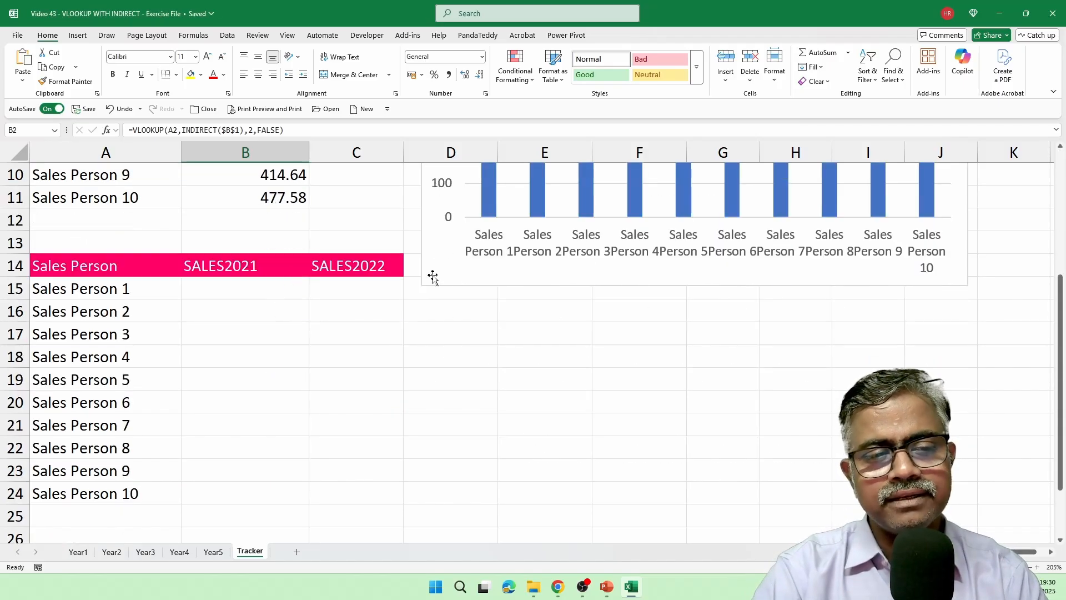
left_click(460, 278)
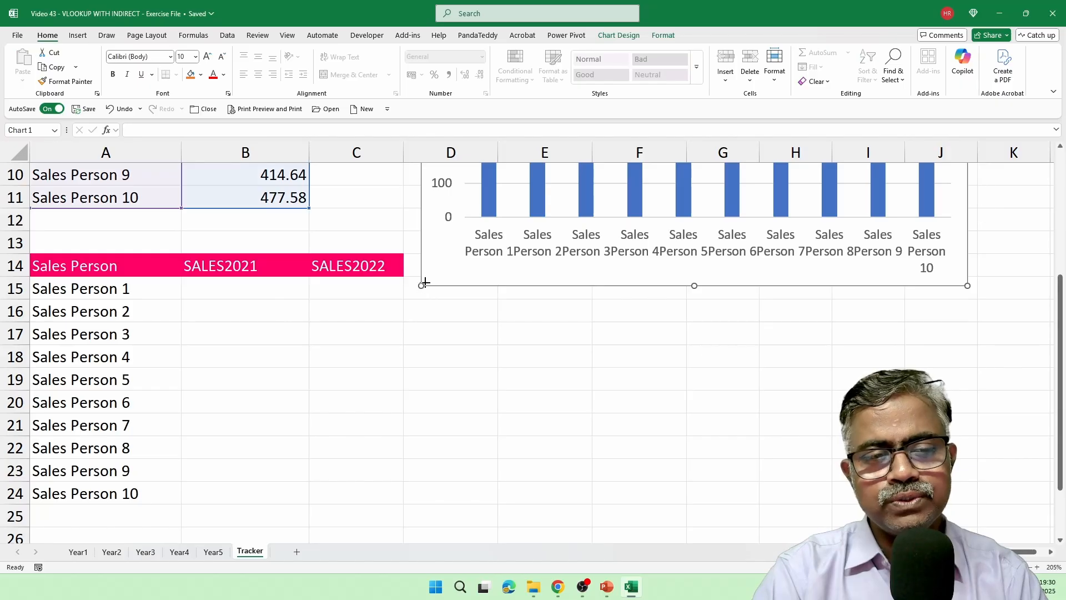
left_click_drag(434, 233, 433, 233)
Step: Enter =VLOOKUP(A15,INDIRECT($B$14),2,FALSE) in B15 and fill it down to B24
left_click(230, 288)
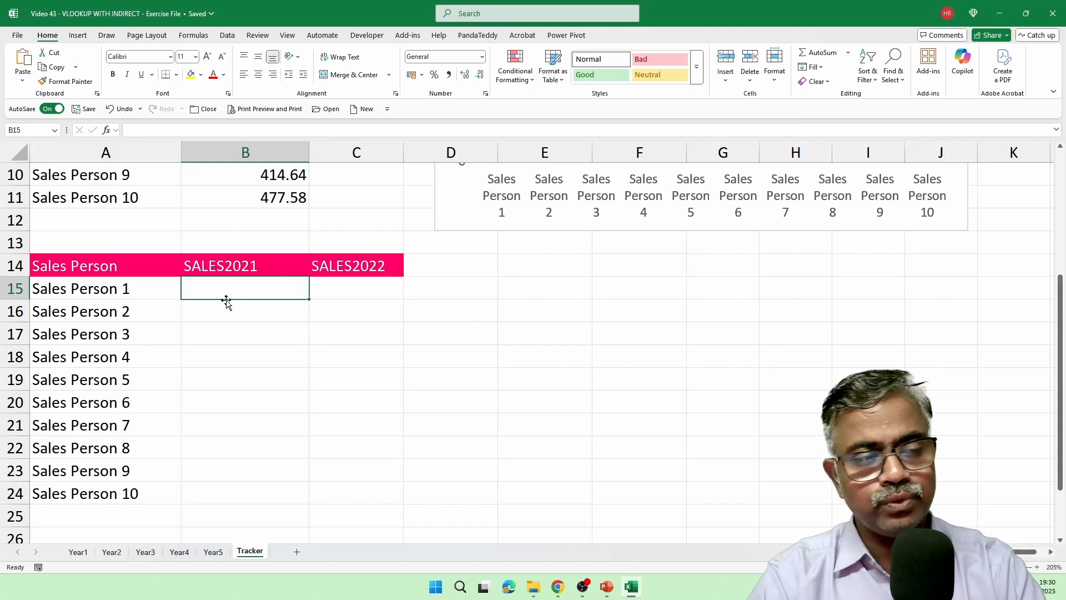
type("=VLOOKUP(")
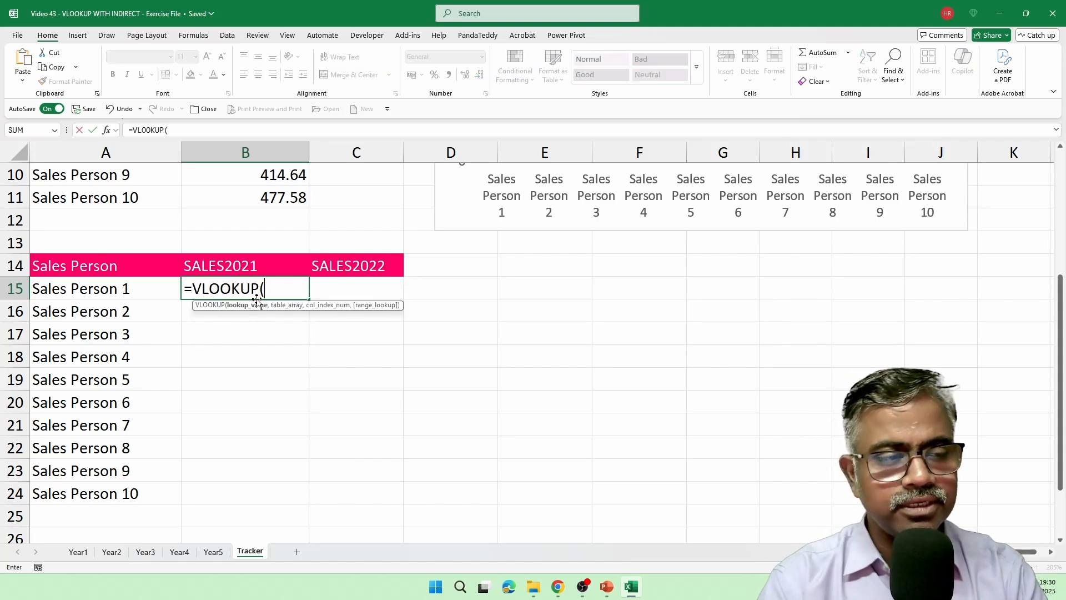
left_click(109, 291)
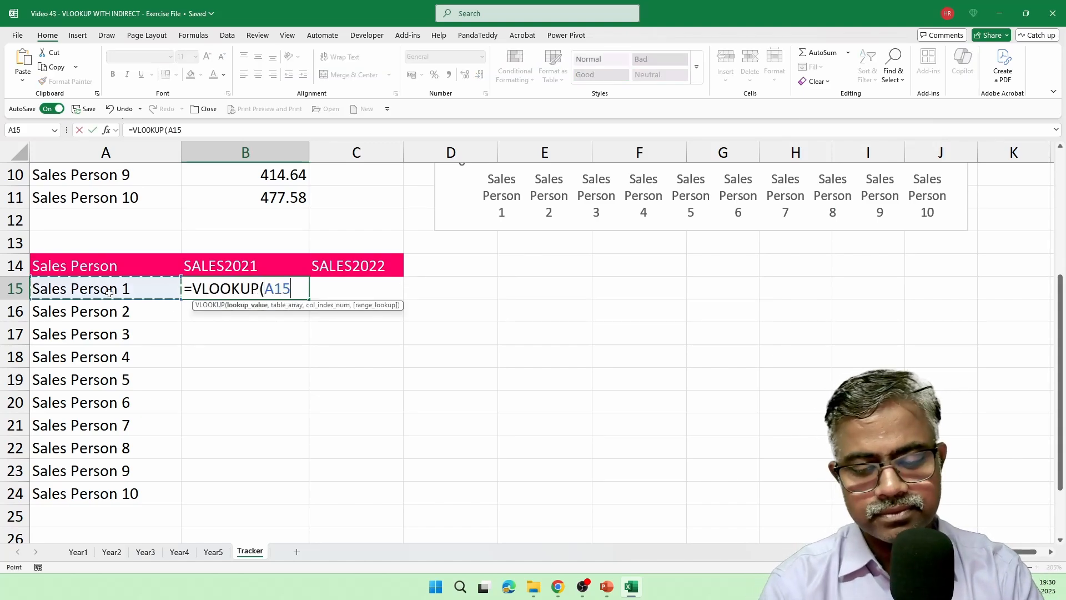
type(",INDIRECT(")
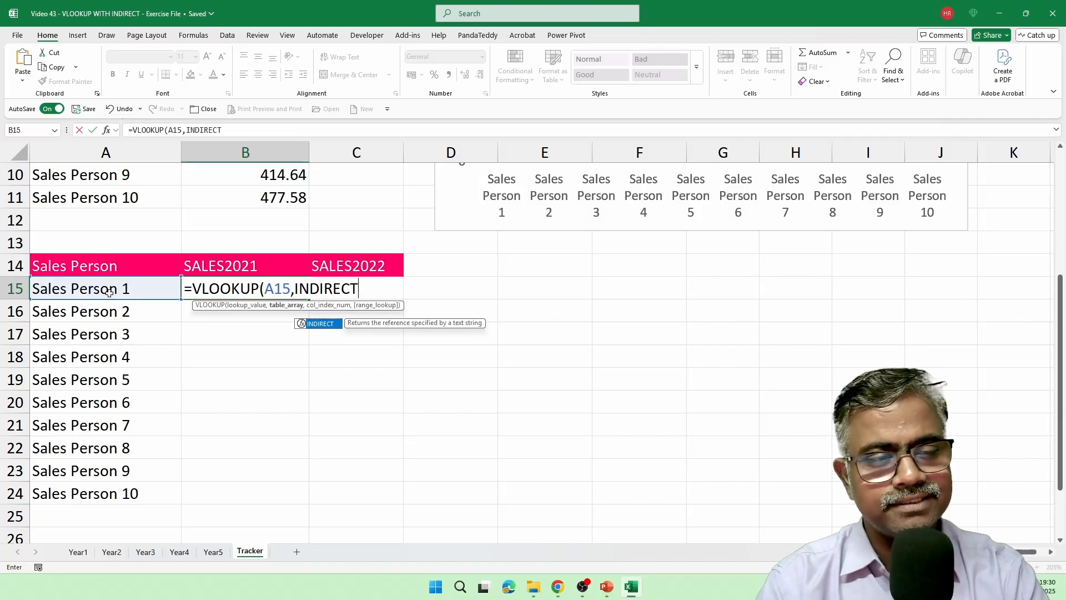
left_click(228, 269)
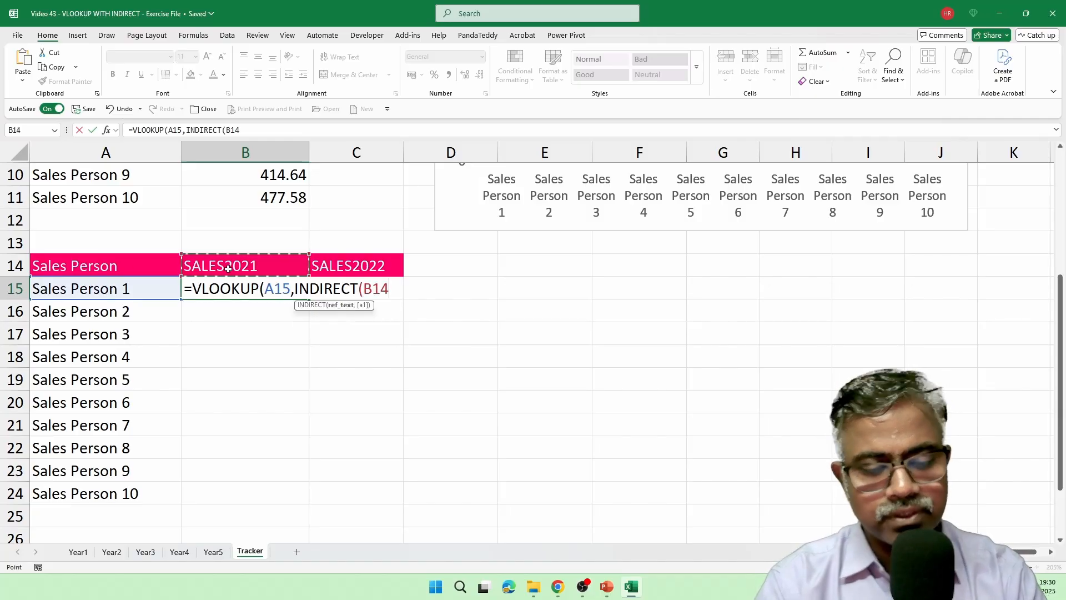
key("F4")
type(")")
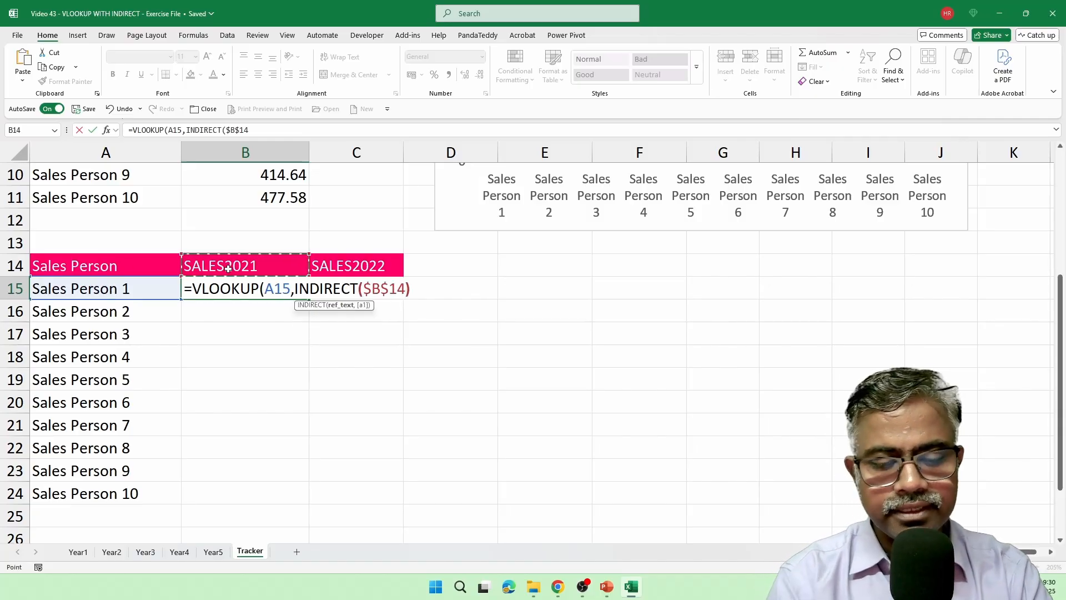
type(",2,FALSE)")
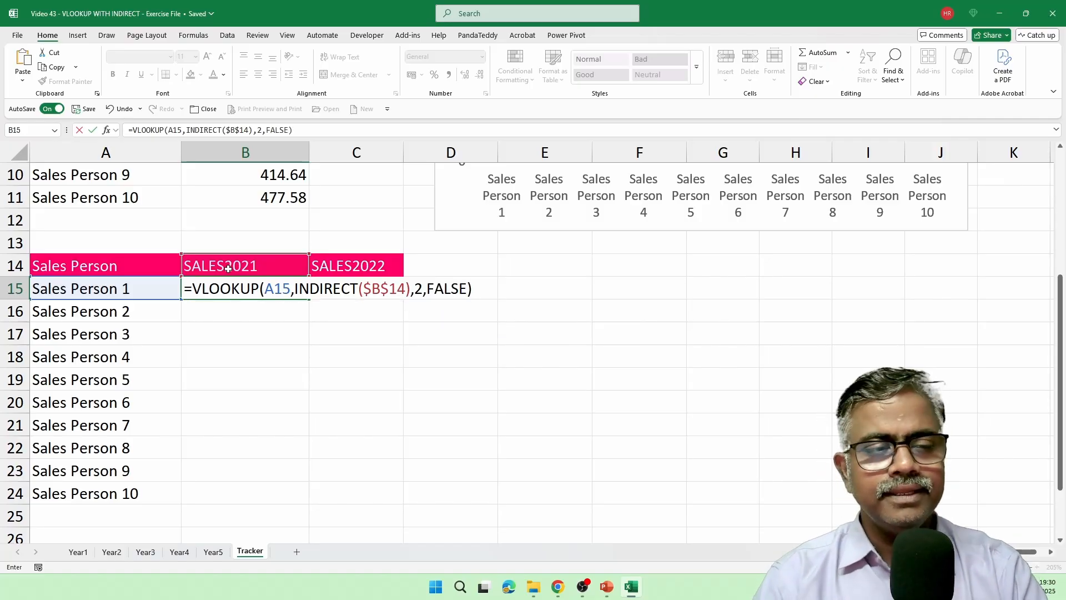
key("Return")
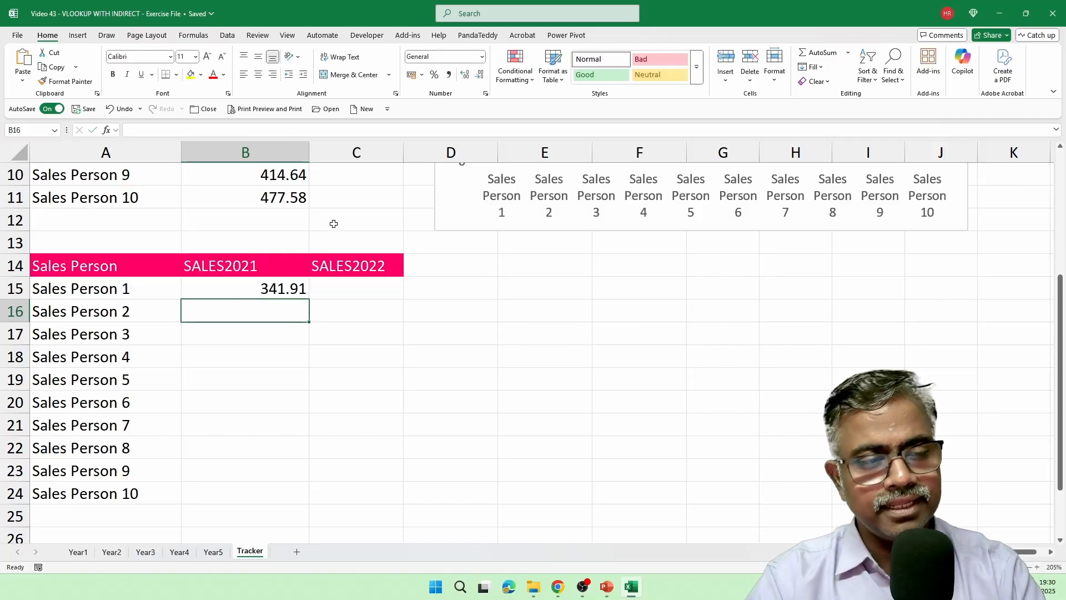
left_click(285, 278)
double_click(304, 302)
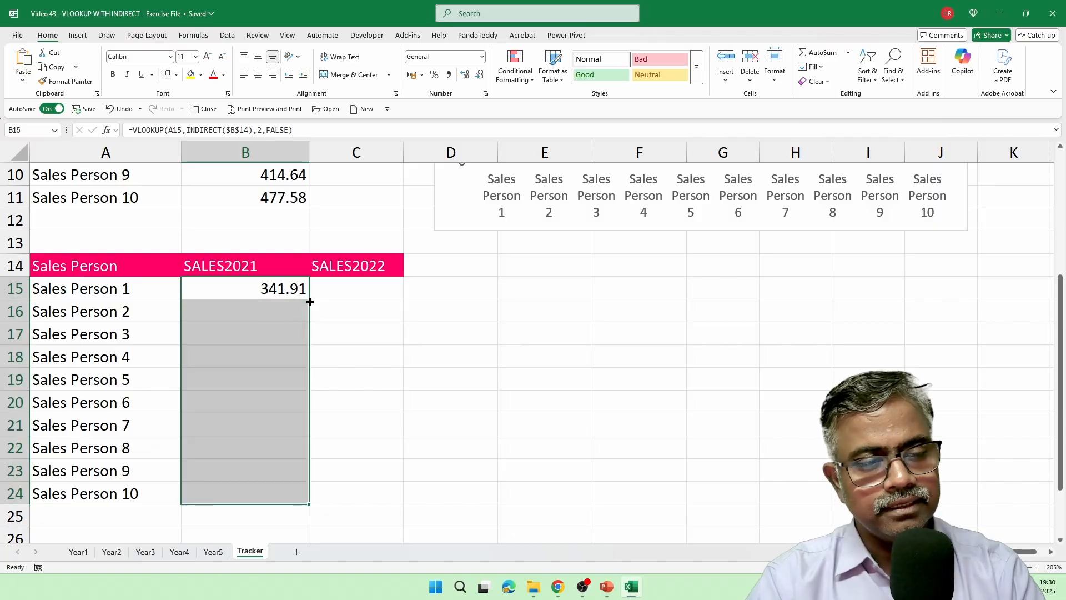
Step: Enter =VLOOKUP(A15,INDIRECT($C$14),2,FALSE) in C15 and fill it down to C24
left_click(340, 292)
type("=VLOOKUP(")
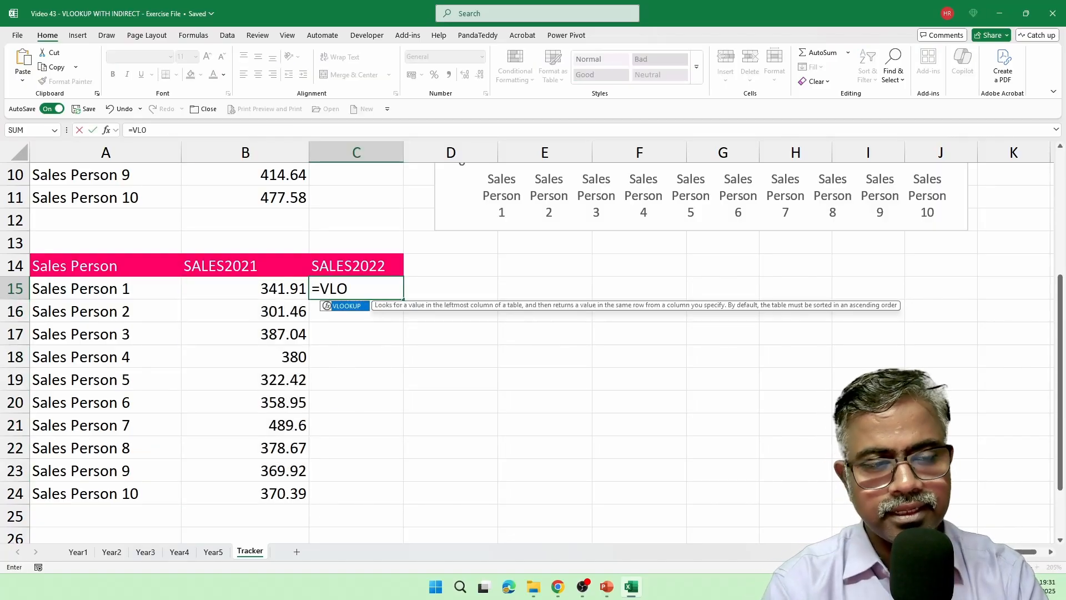
left_click(141, 289)
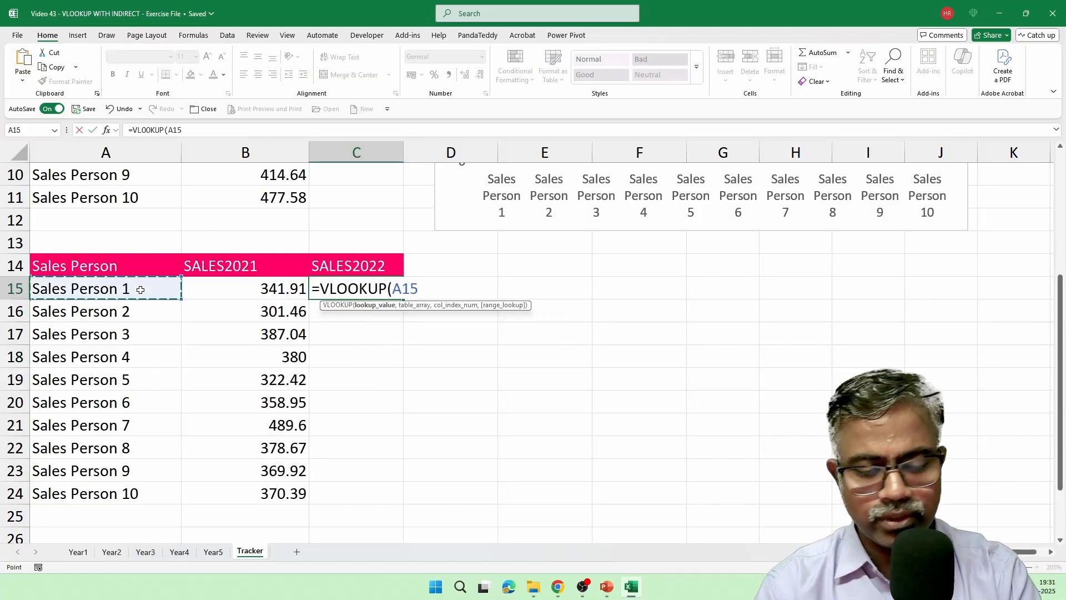
type(",")
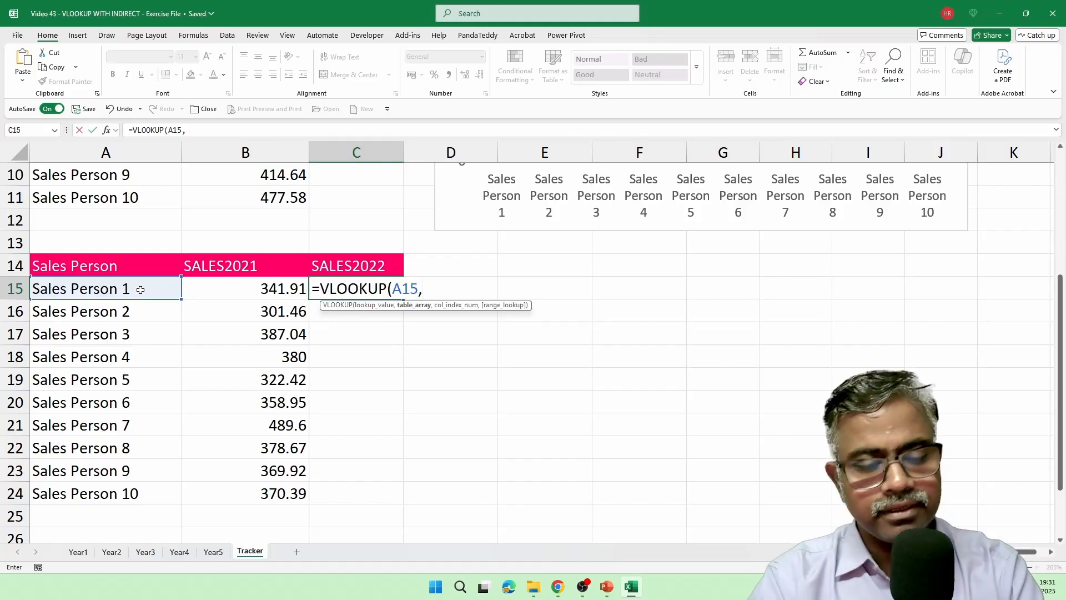
type("INDIRECT(")
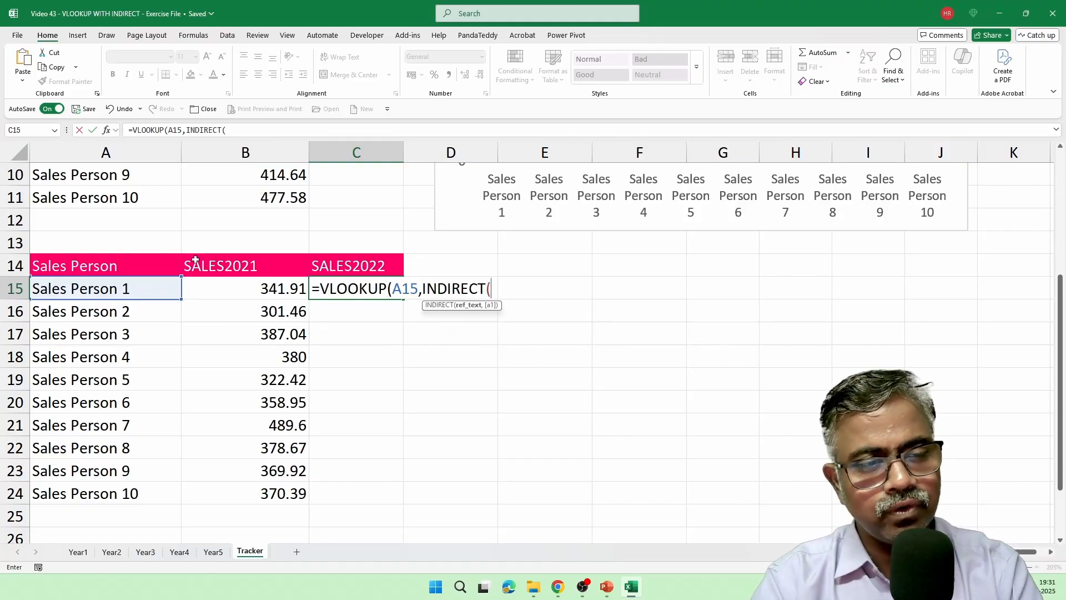
left_click(368, 261)
key("F4")
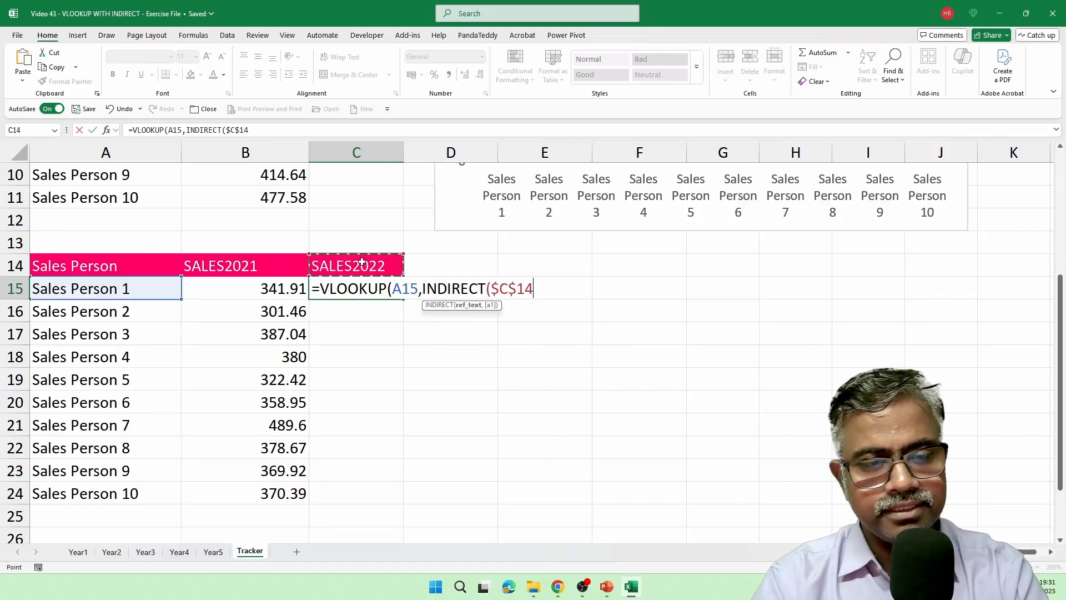
type("),2,FLA")
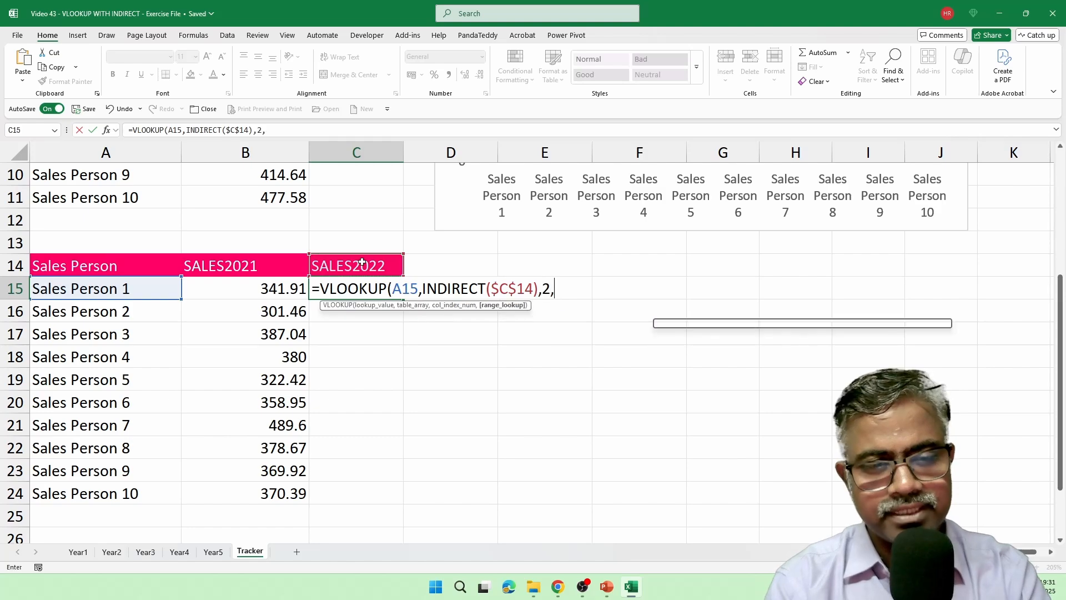
key("BackSpace")
key("BackSpace")
type("ALSE")
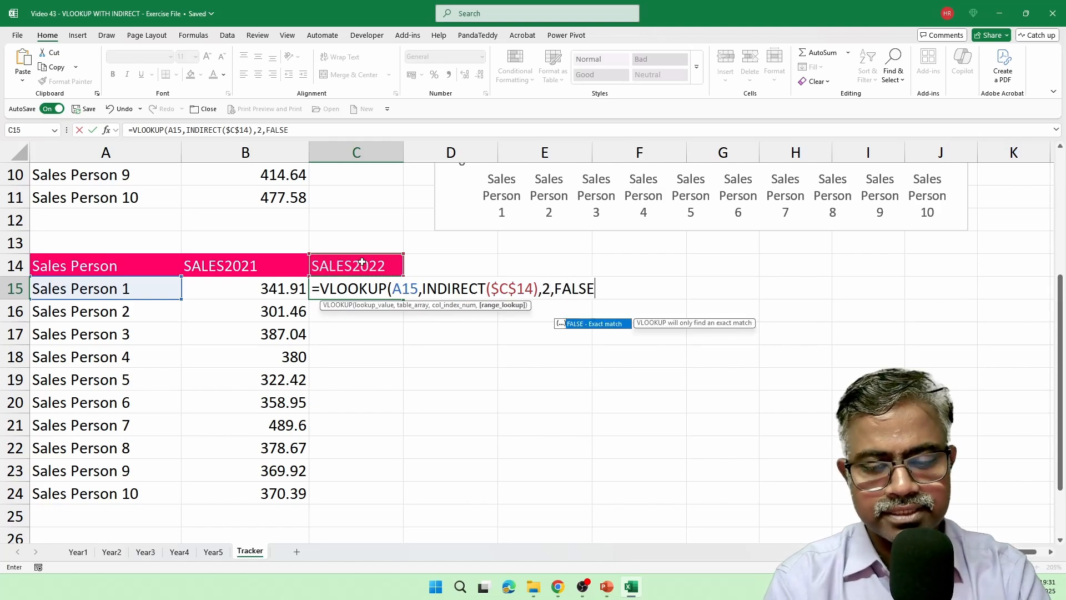
key("Return")
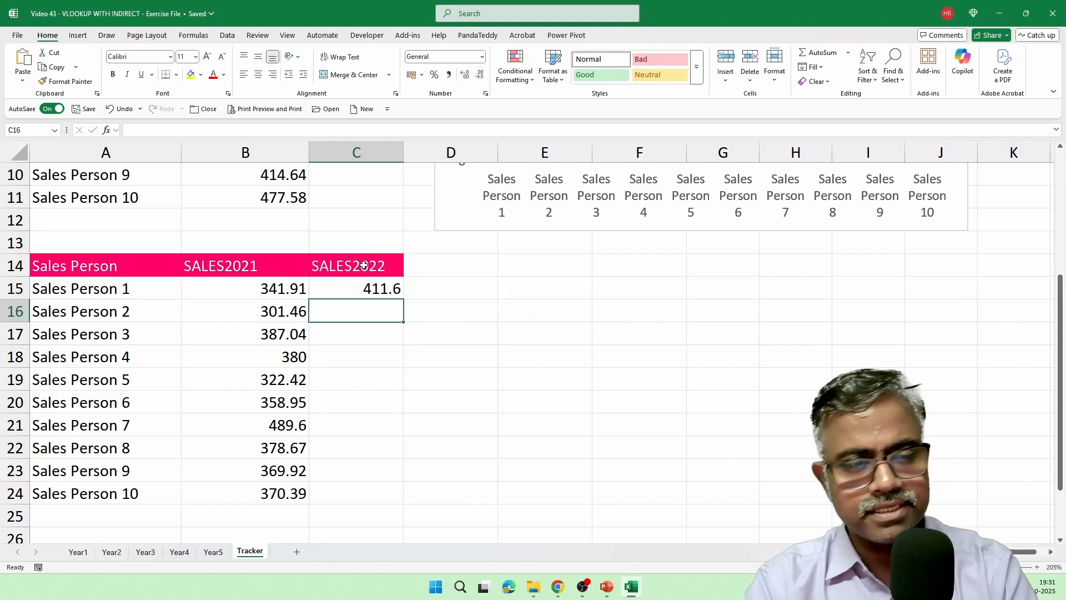
left_click(392, 294)
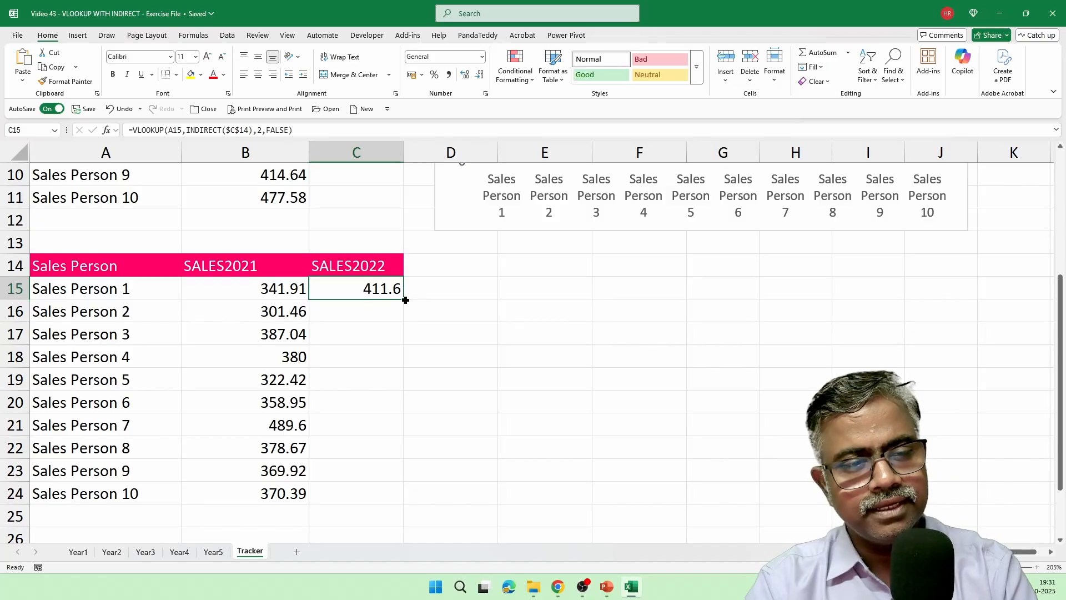
double_click(404, 299)
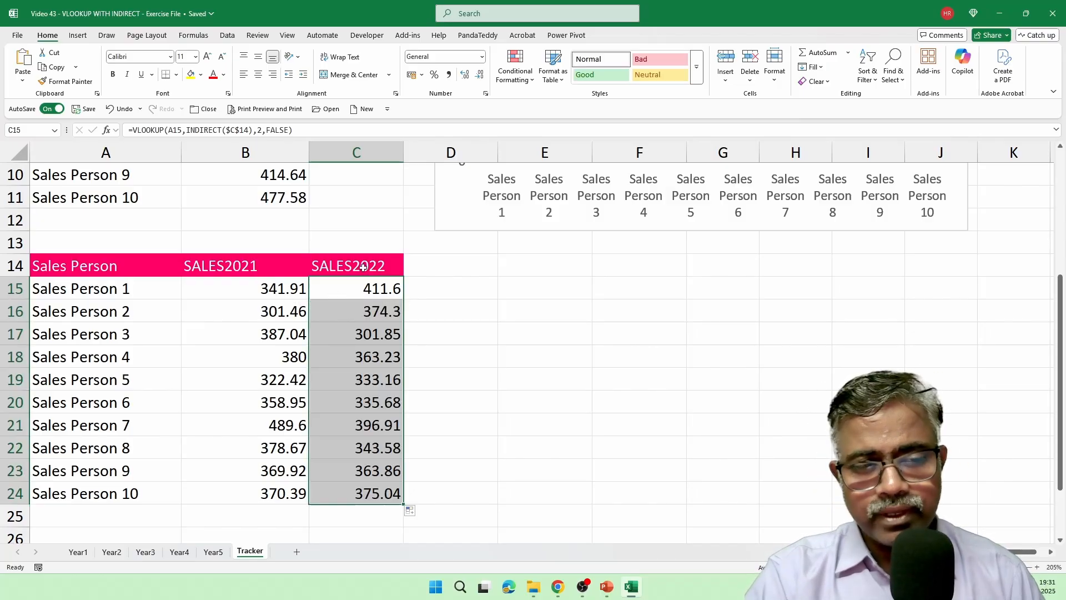
Step: Insert a clustered column chart of A14:C24 and place it beside the second table, below the first chart
left_click_drag(107, 274, 349, 494)
left_click(78, 35)
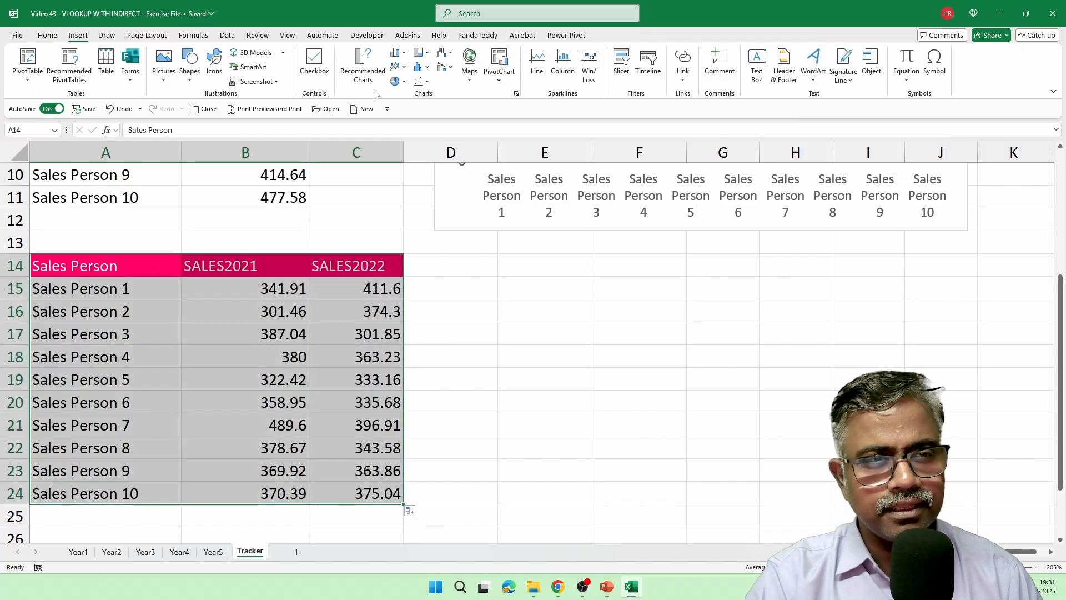
left_click(362, 67)
left_click(637, 440)
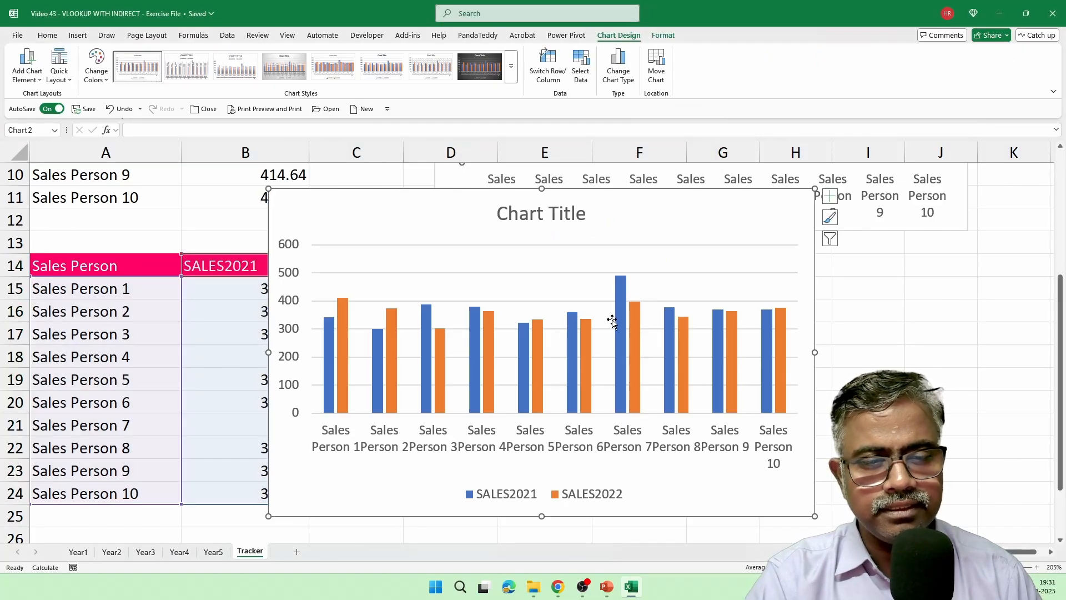
left_click_drag(626, 228, 820, 274)
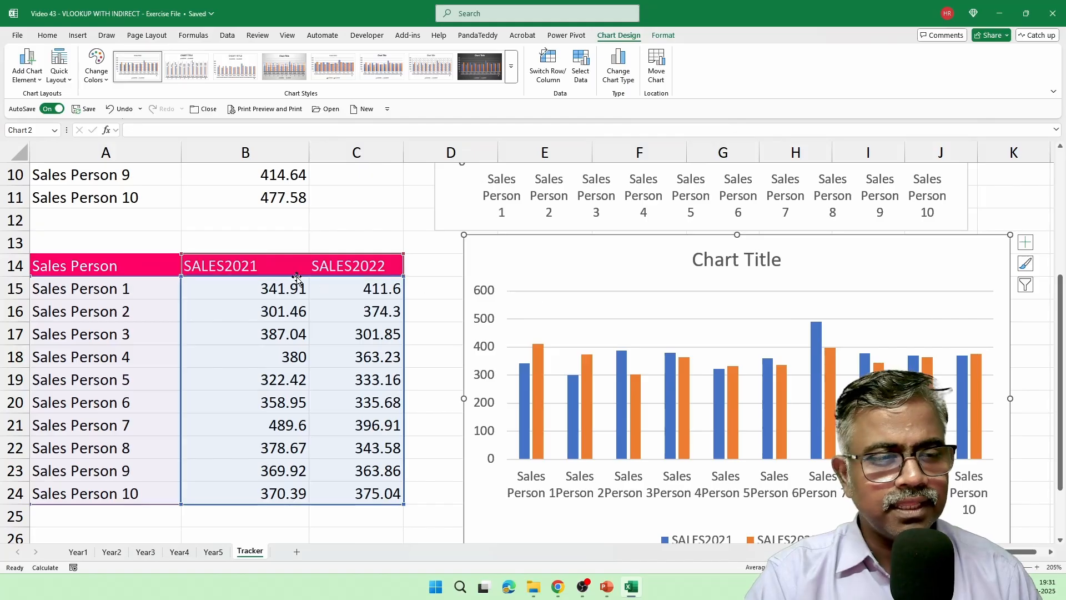
Step: Change the second table's heading in B14 to SALES2019 to compare that year with SALES2022
left_click(276, 269)
key("F2")
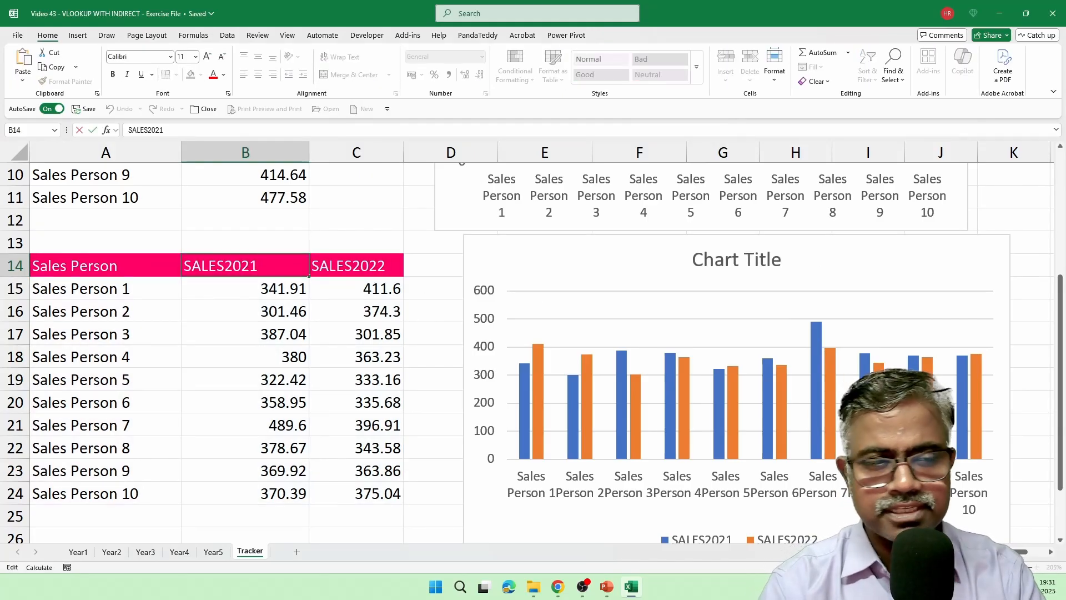
key("BackSpace")
key("BackSpace")
type("1")
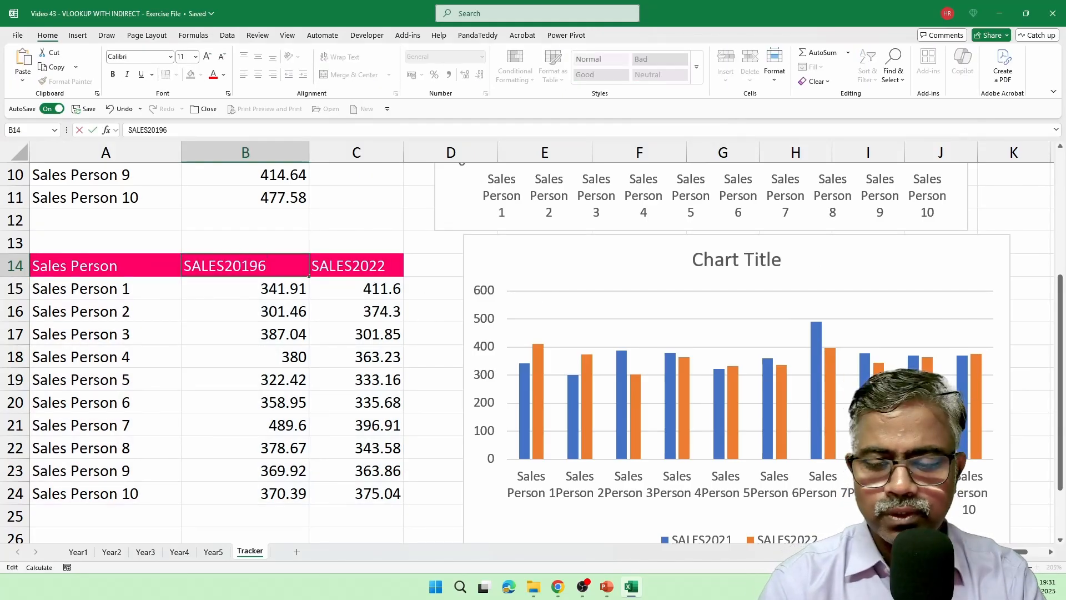
key("BackSpace")
key("Return")
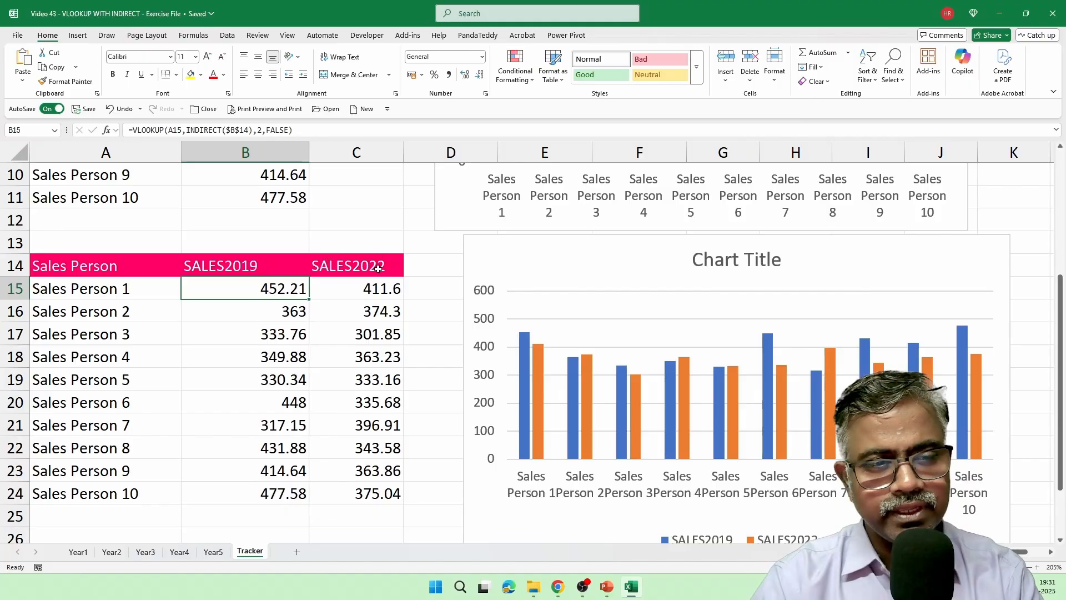
Step: Change the second table's other heading in C14 to SALES2020 to compare that year with SALES2019
double_click(378, 269)
key("BackSpace")
type("0")
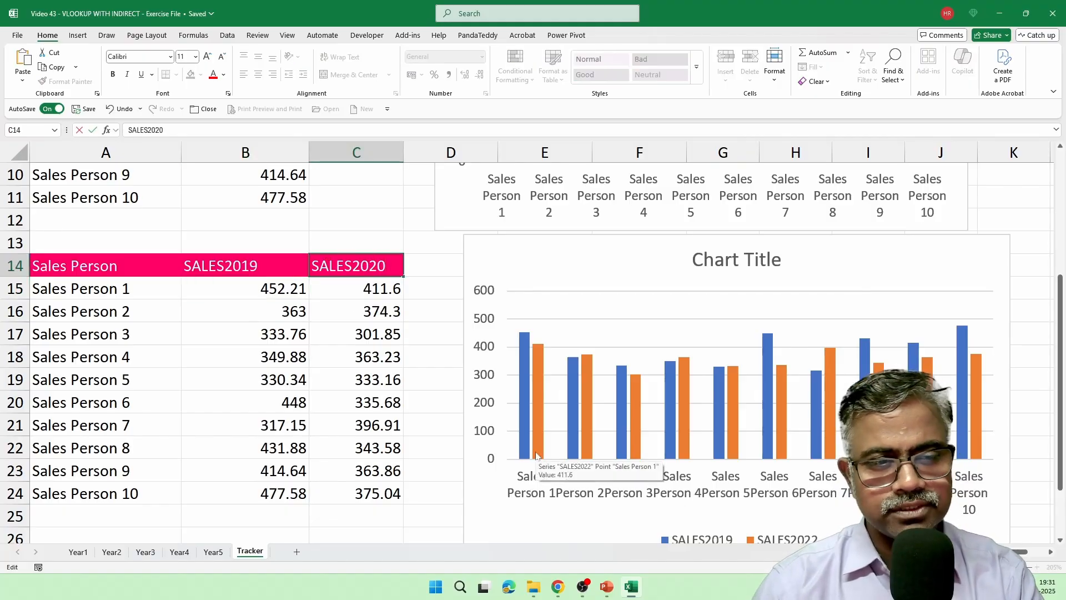
key("Return")
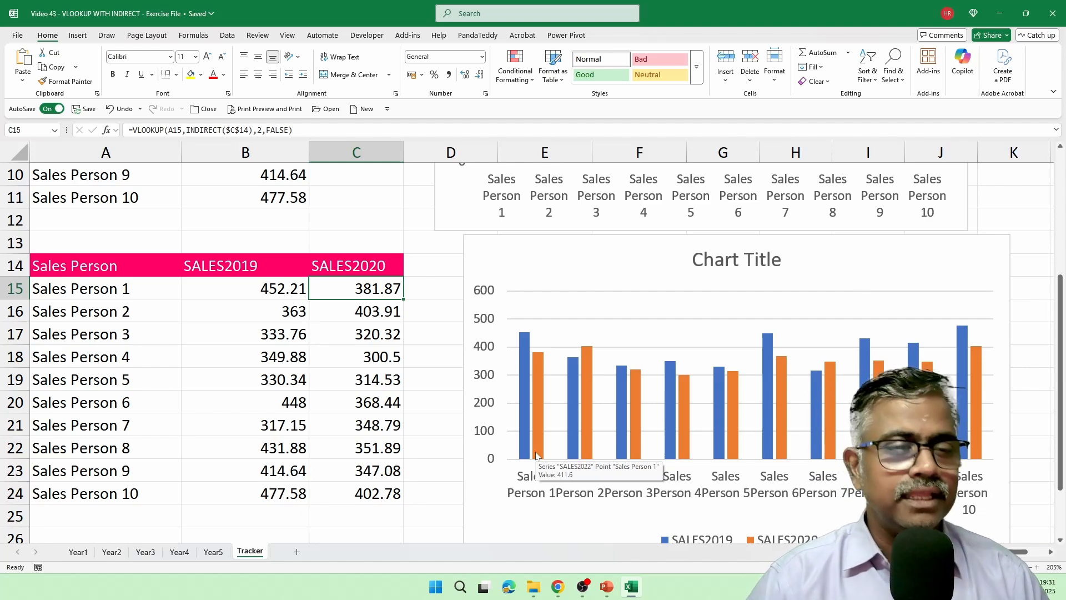
Step: Resize the two-year column chart so its lower edge clears the third table's headings in row 27
scroll(407, 485, "down", 4)
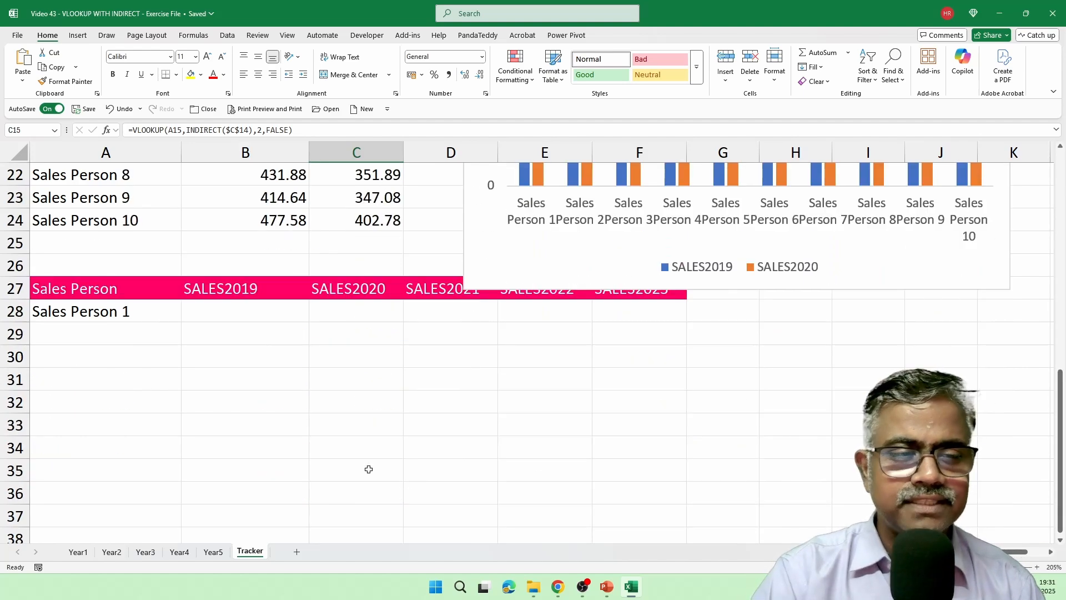
left_click(540, 280)
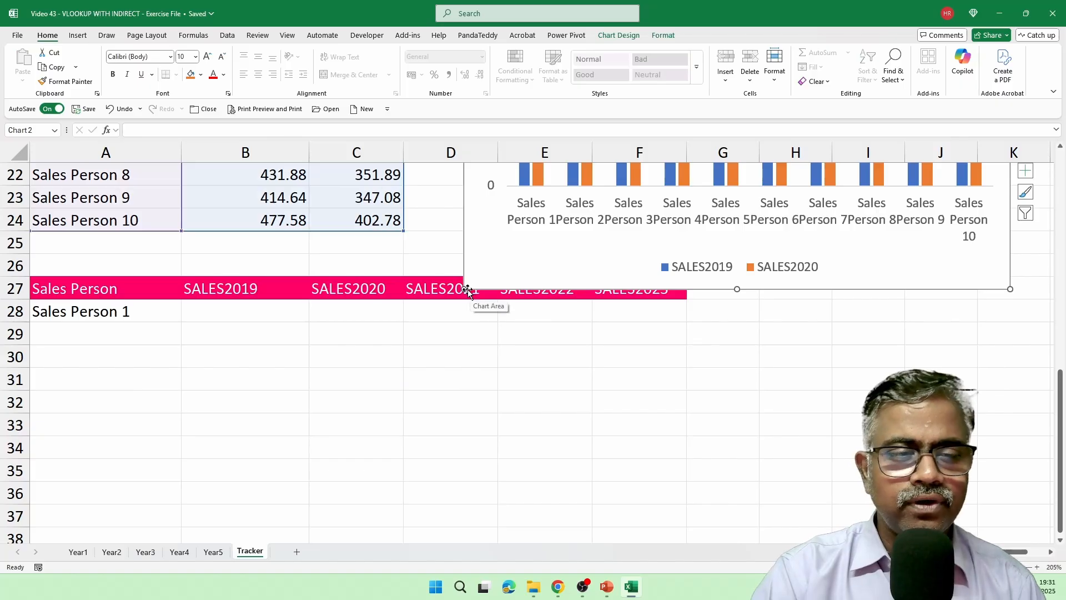
left_click_drag(464, 288, 433, 236)
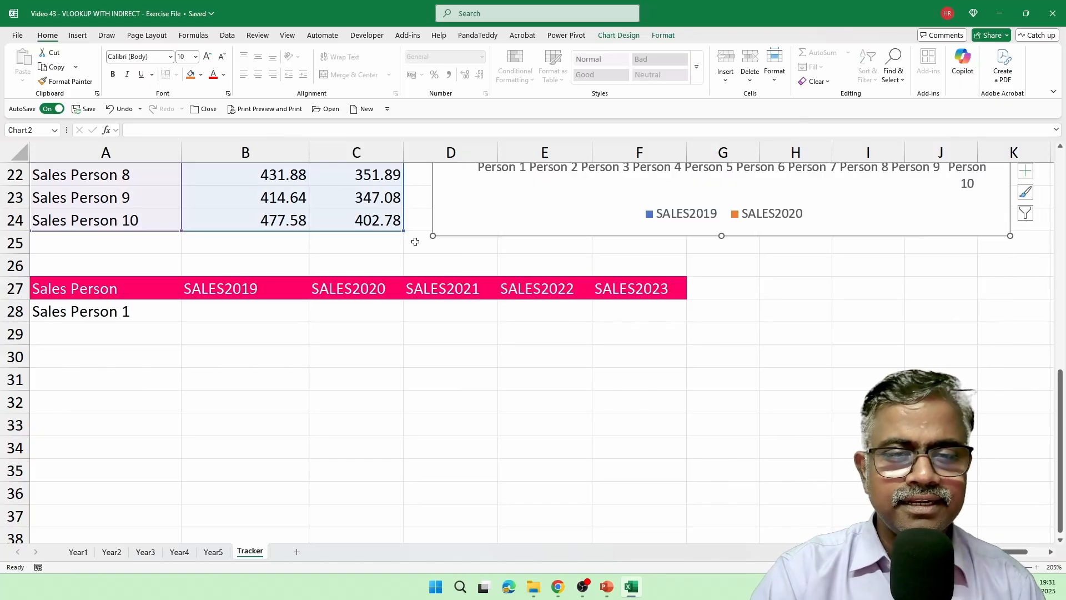
Step: Enter =VLOOKUP($A$28,INDIRECT(B27),2,FALSE) in B28 of the five-year table
left_click(256, 310)
type("=VL")
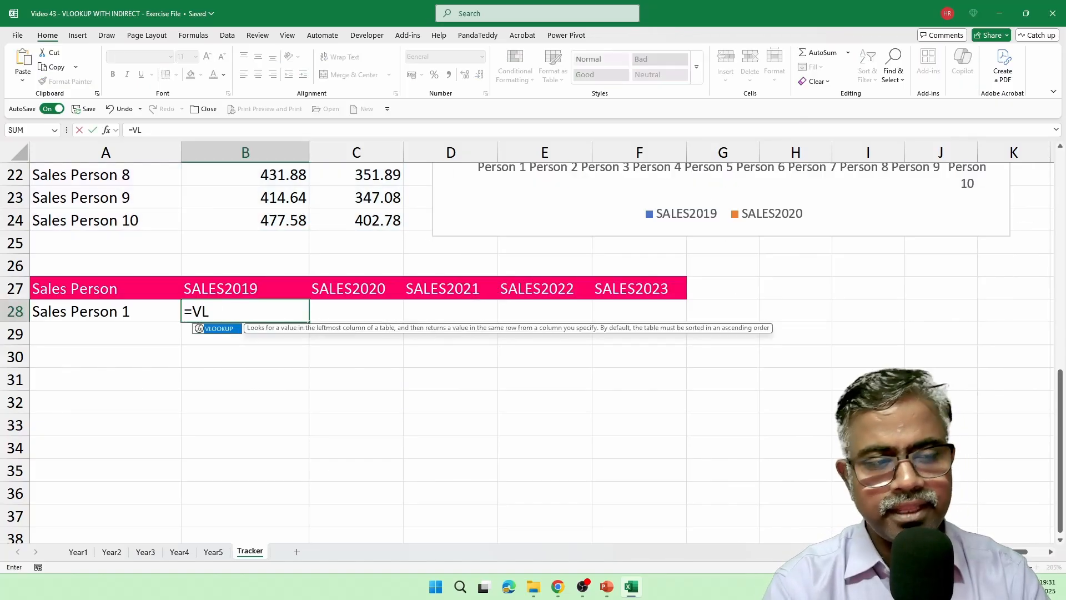
key("Tab")
left_click(165, 308)
key("F4")
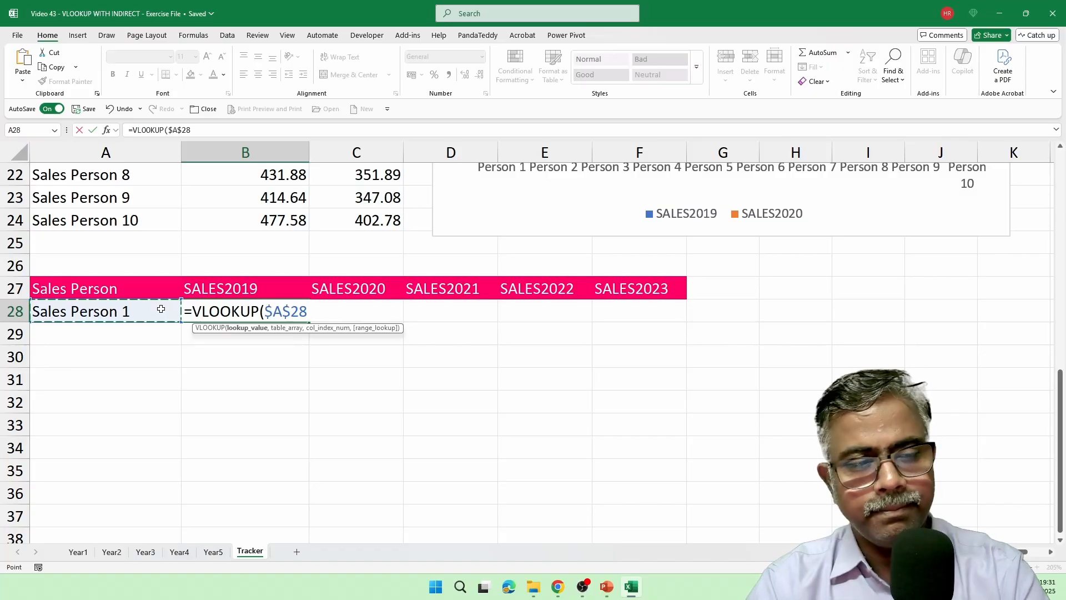
type(",I")
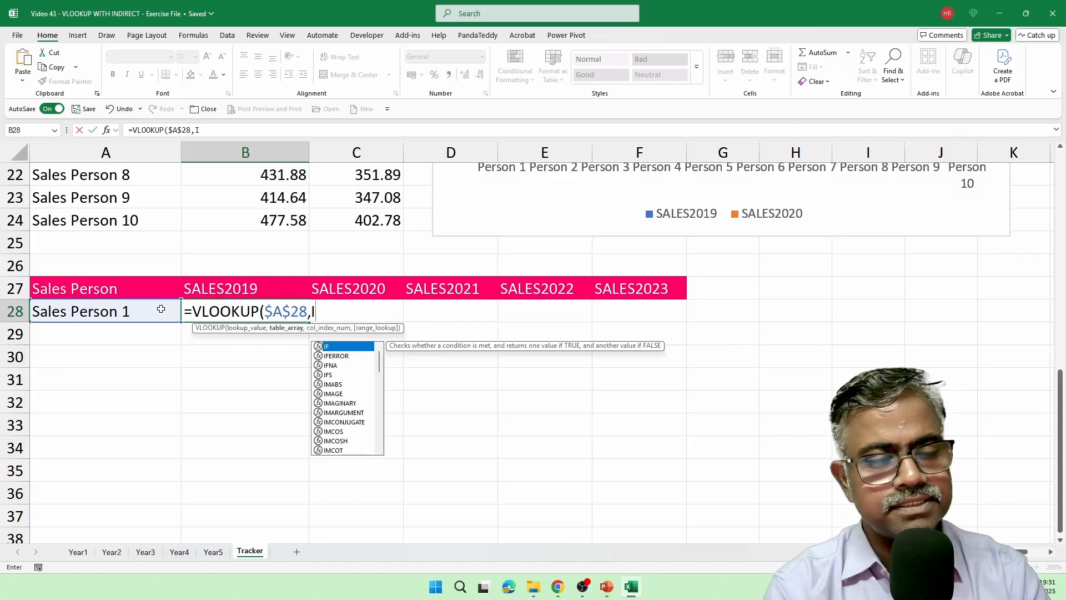
type("NDR")
key("BackSpace")
type("R")
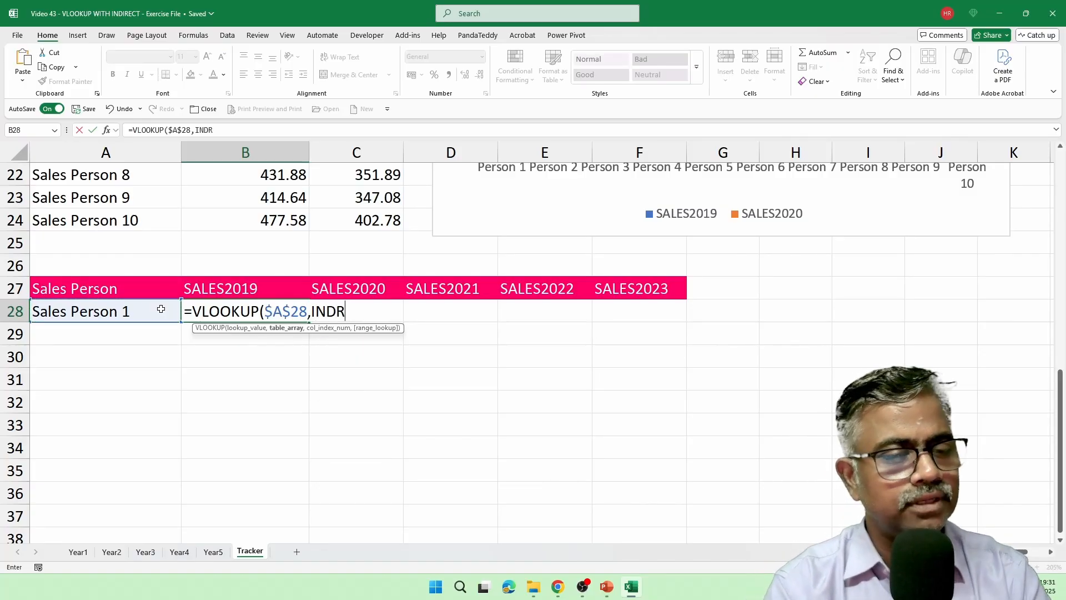
key("BackSpace")
type("IRE")
key("Tab")
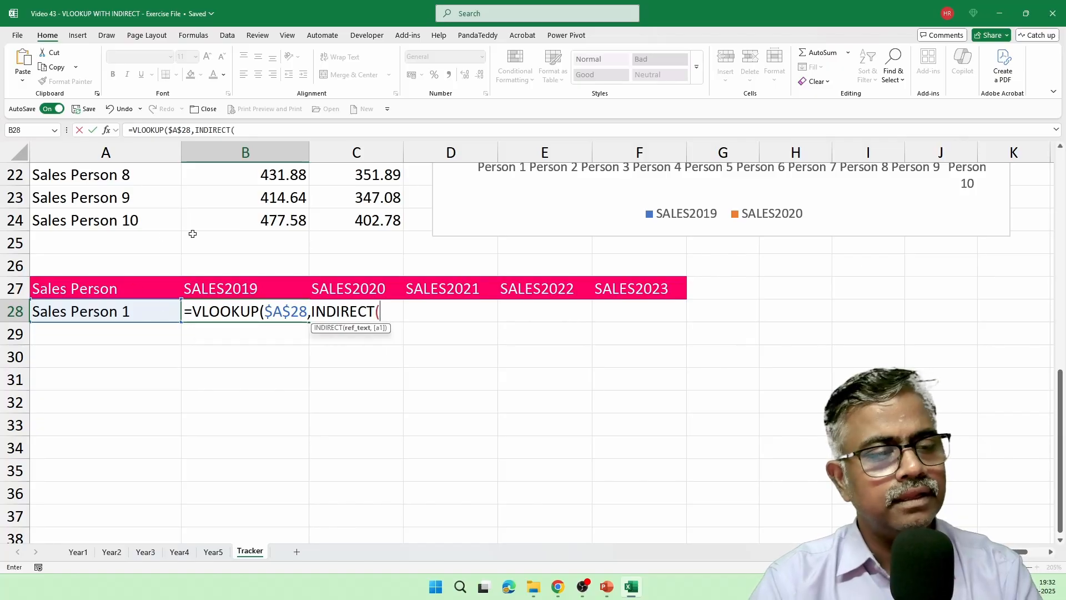
left_click(238, 290)
type("),")
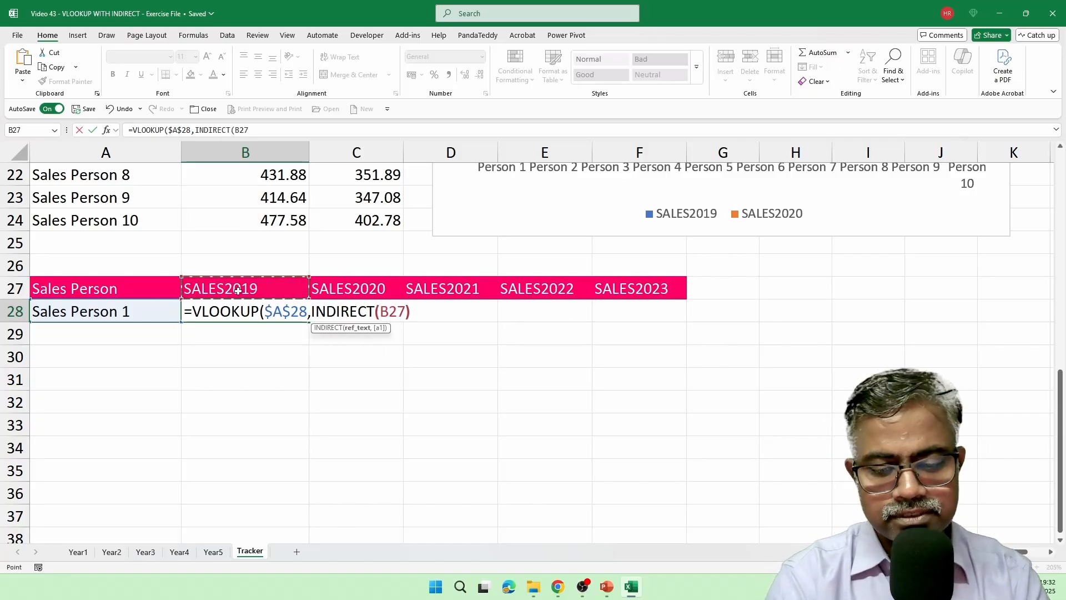
type("2,FALSE)")
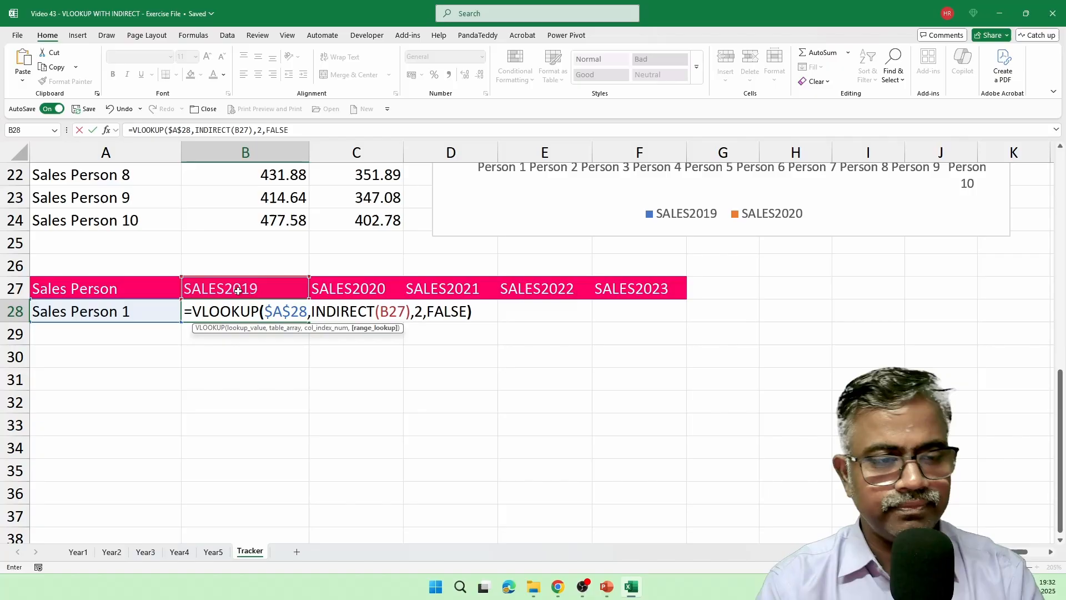
key("ctrl+Return")
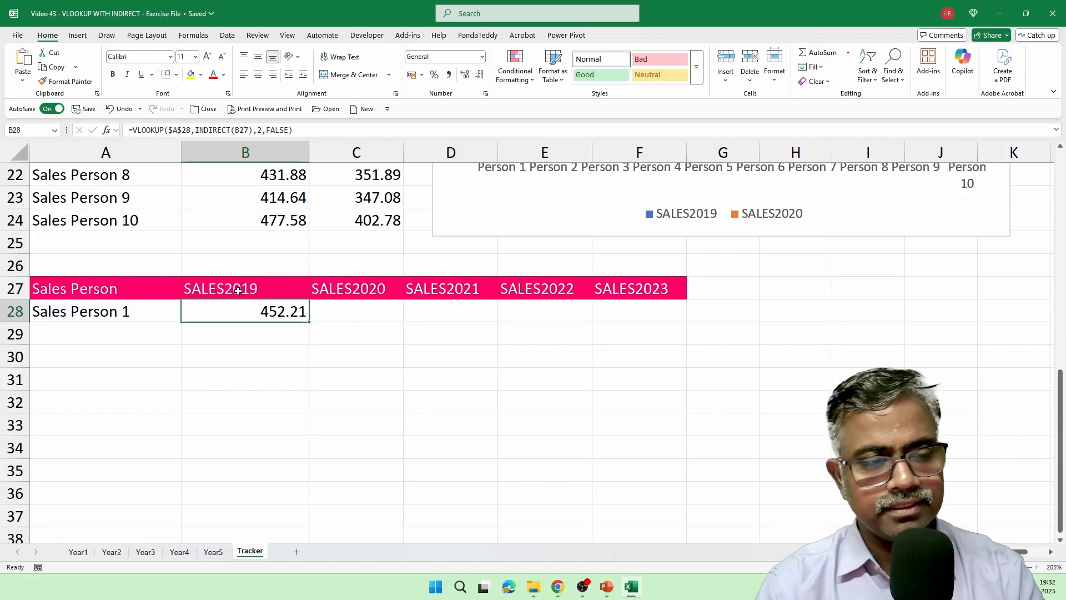
Step: Copy the B28 lookup formula across to C28:F28 to cover SALES2020 through SALES2023
key("ctrl+c")
key("Right")
key("shift+Right")
key("shift+Right")
key("shift+Right")
key("ctrl+v")
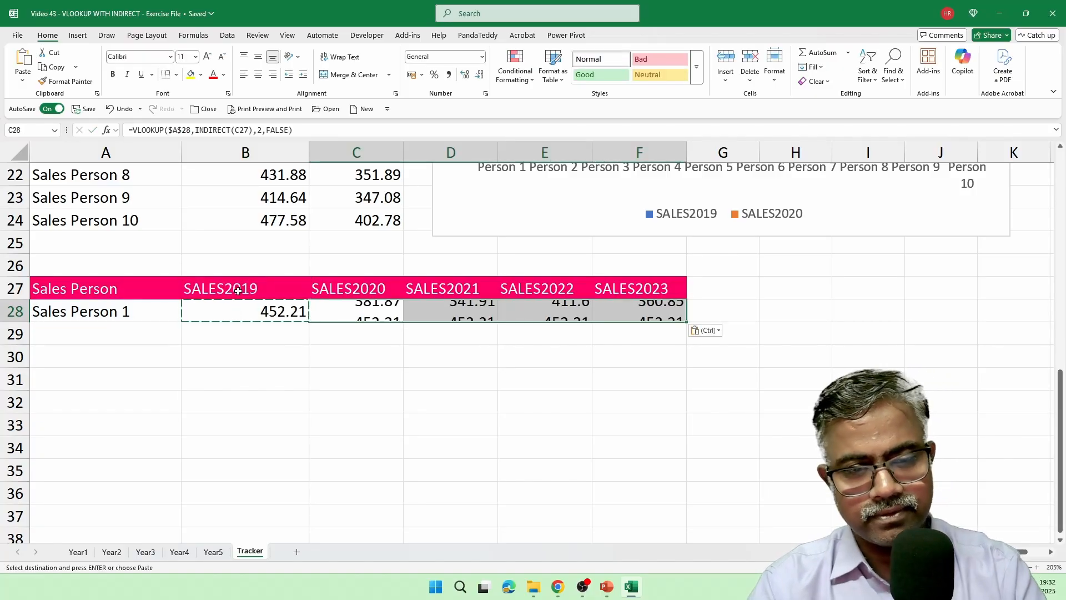
key("Escape")
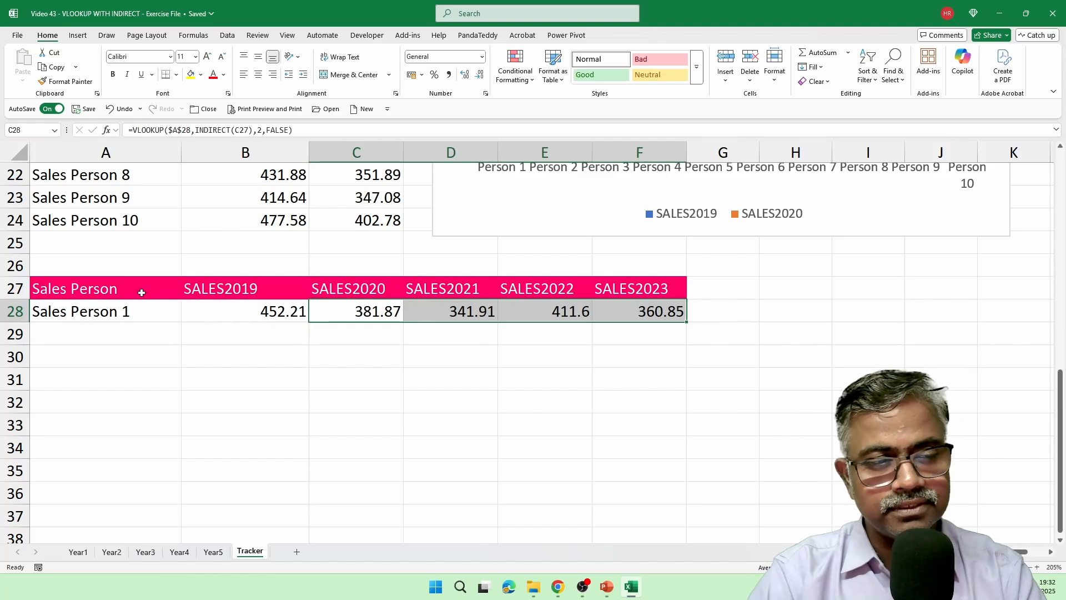
Step: Insert a recommended line chart of A27:F28, then move and resize it to sit just below the five-year table
left_click_drag(136, 291, 632, 310)
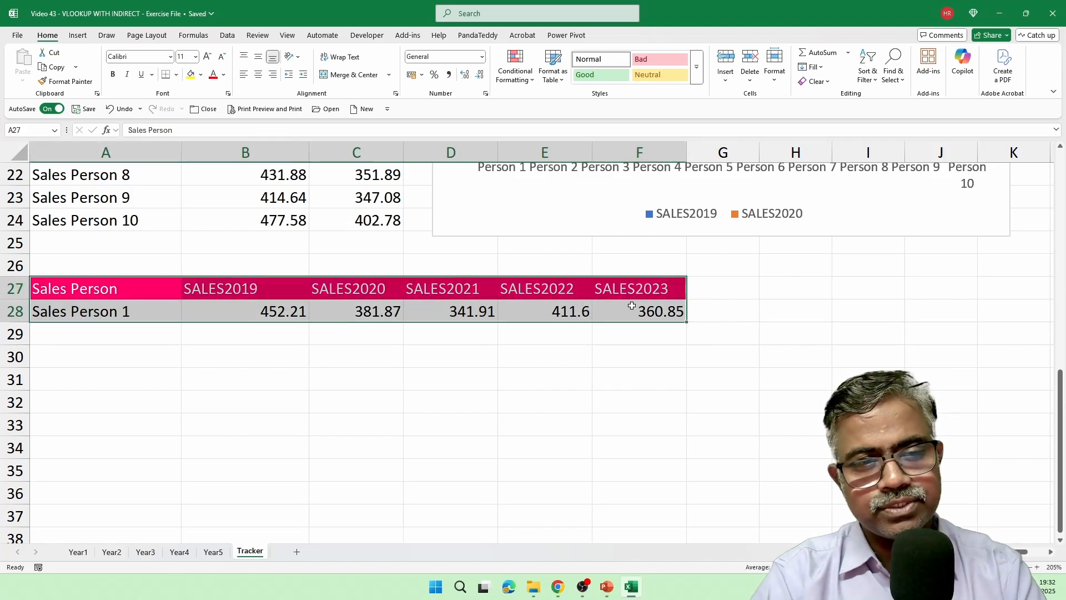
left_click(78, 35)
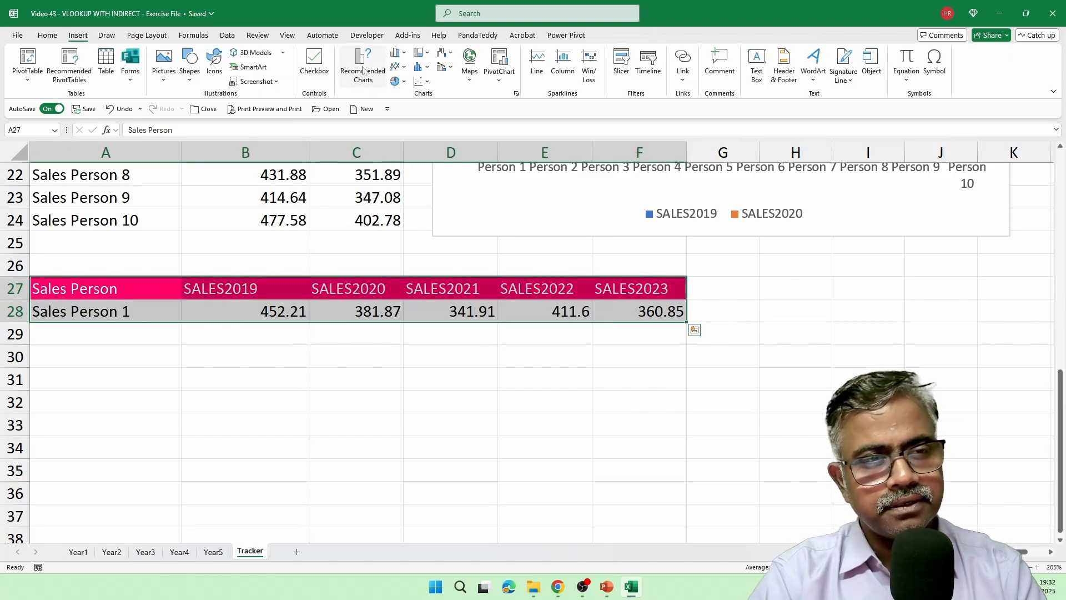
left_click(364, 67)
left_click(437, 235)
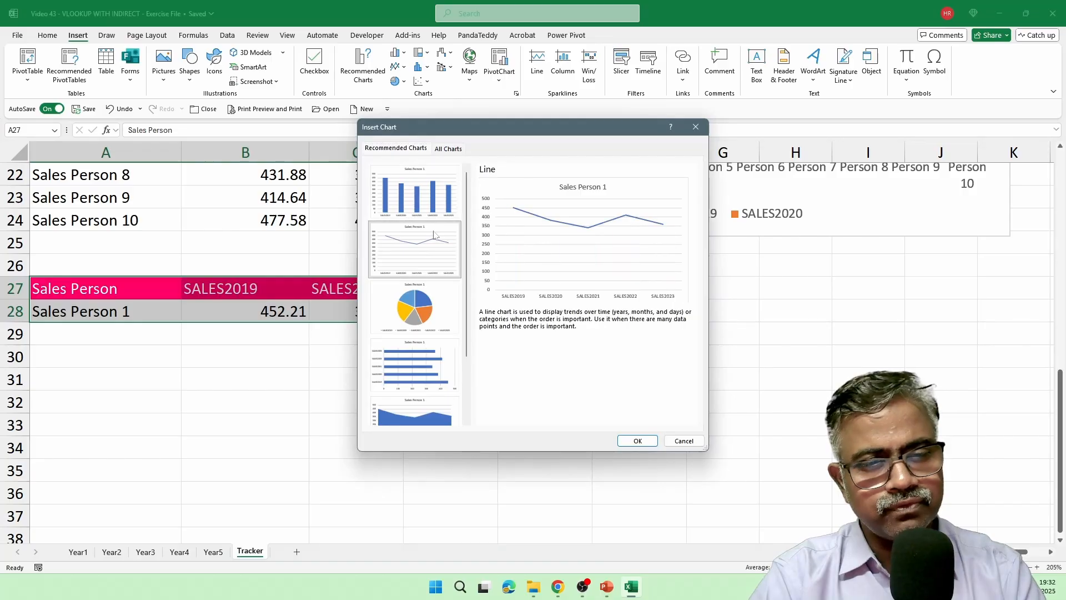
left_click(637, 441)
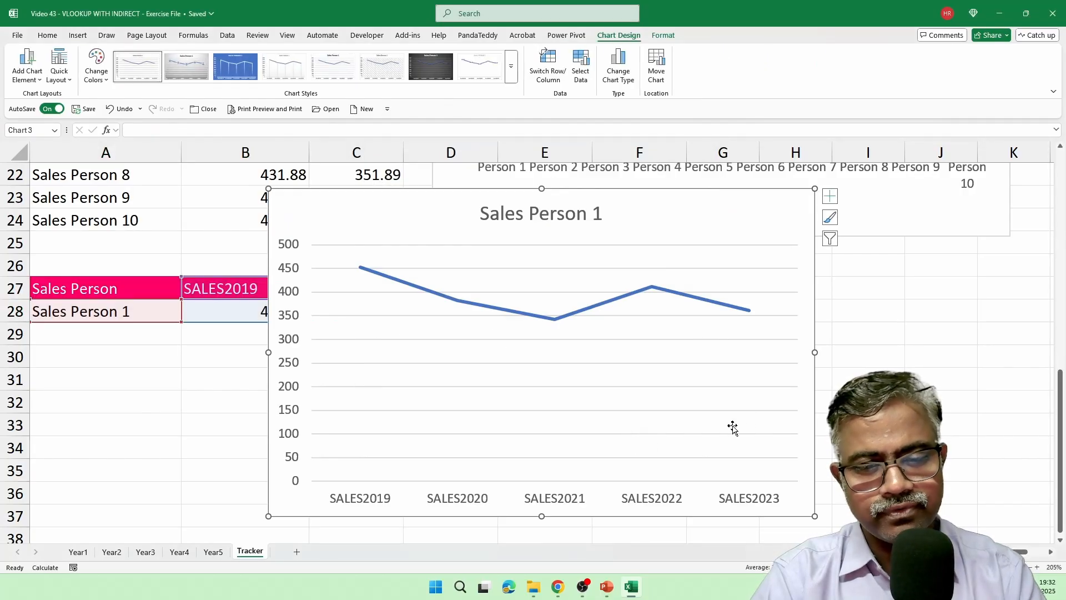
left_click_drag(672, 209, 883, 252)
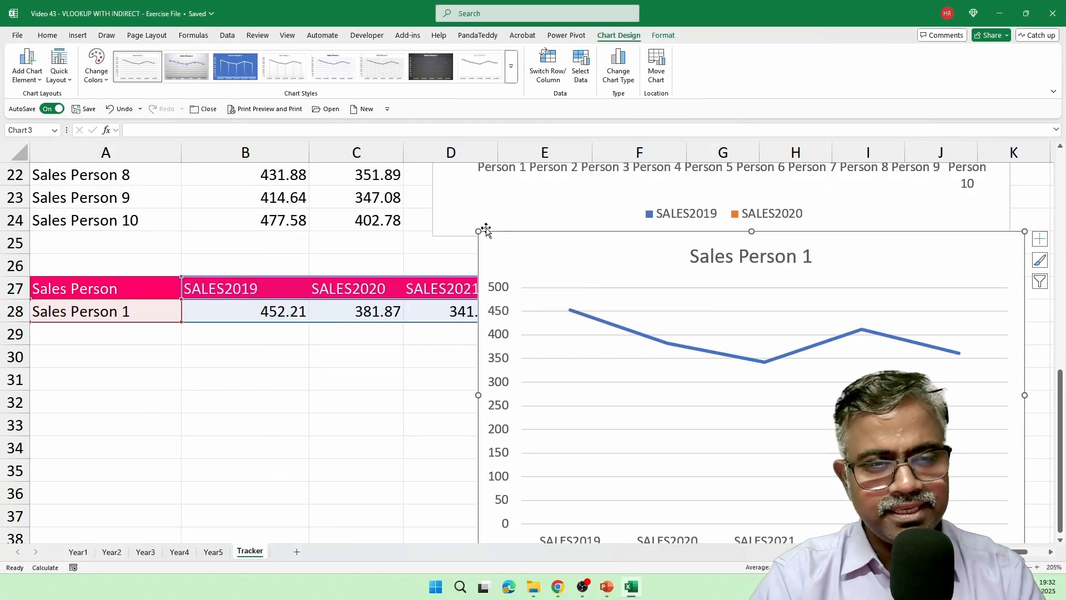
left_click_drag(478, 231, 501, 327)
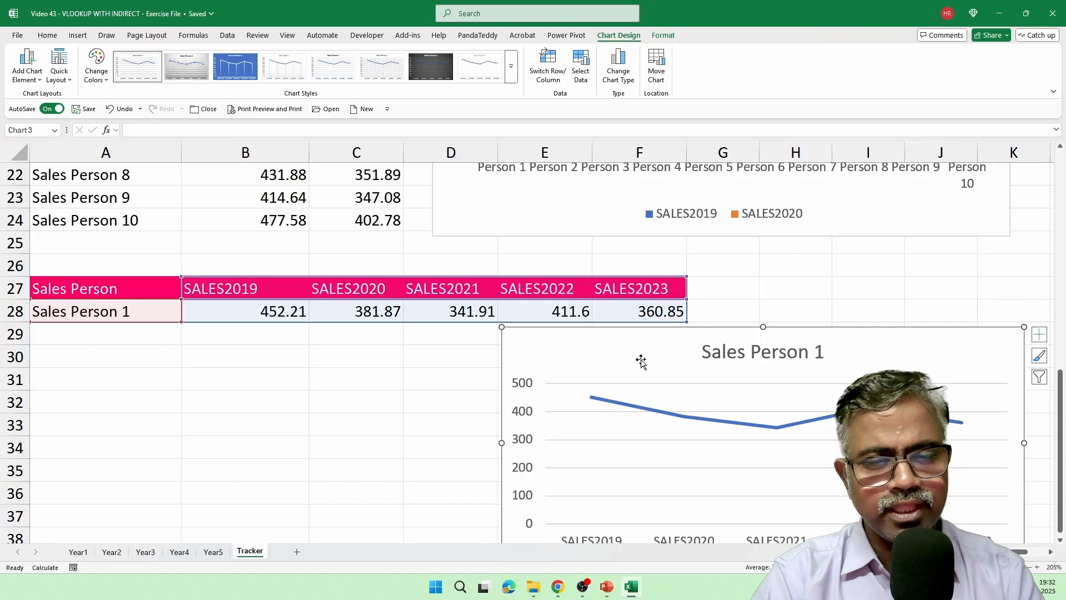
Step: Change the name in A28 to Sales Person 6 to test the five-year table and line chart
left_click(81, 302)
double_click(143, 309)
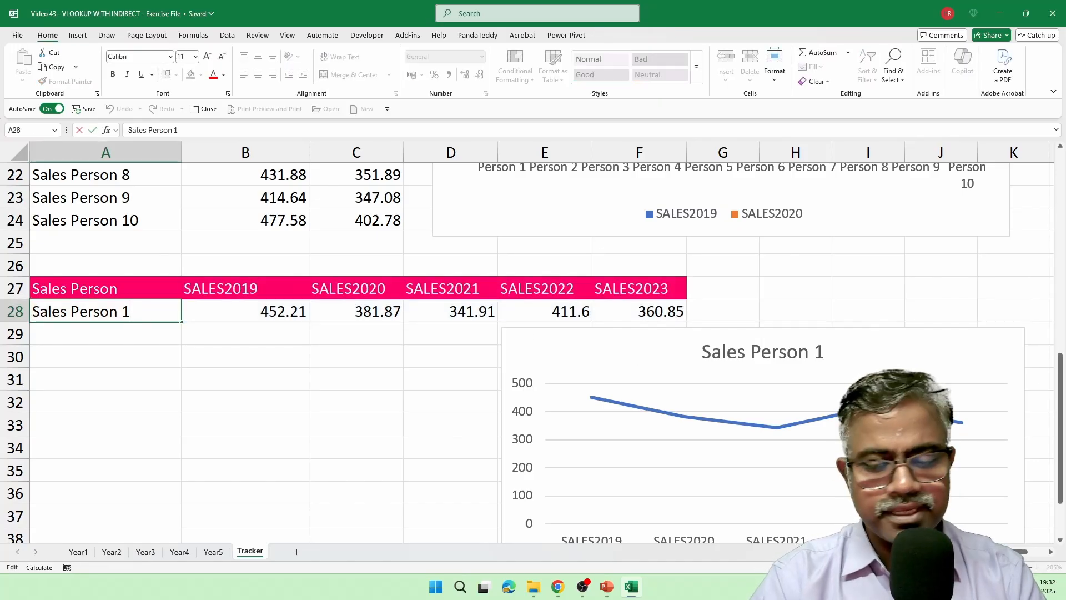
key("BackSpace")
type("6")
key("Return")
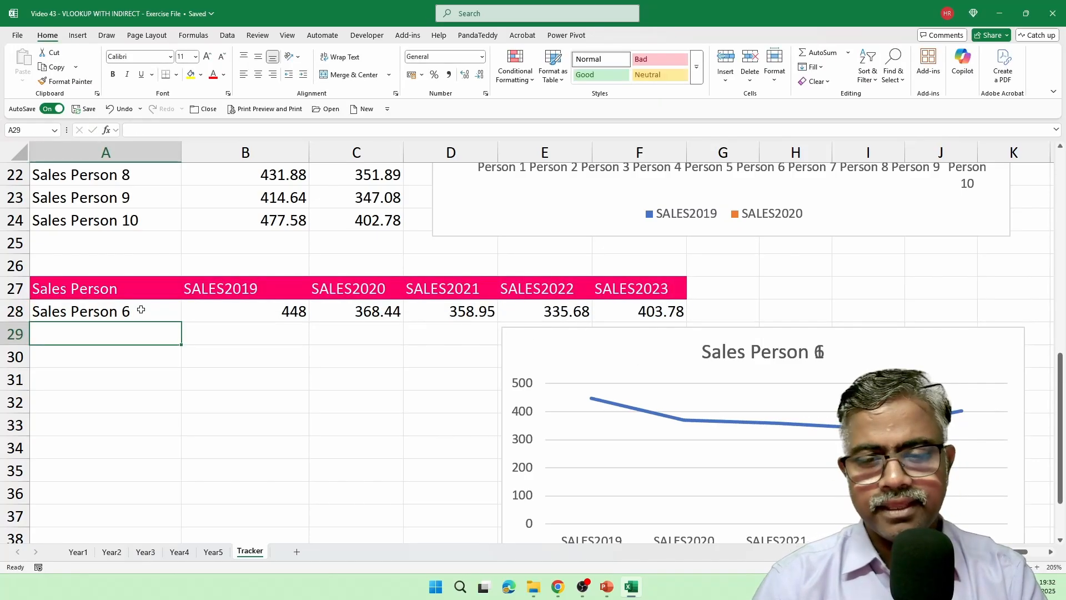
Step: Set the name in A28 to Sales Person 5 to update the five-year table and line chart
left_click(162, 309)
double_click(161, 310)
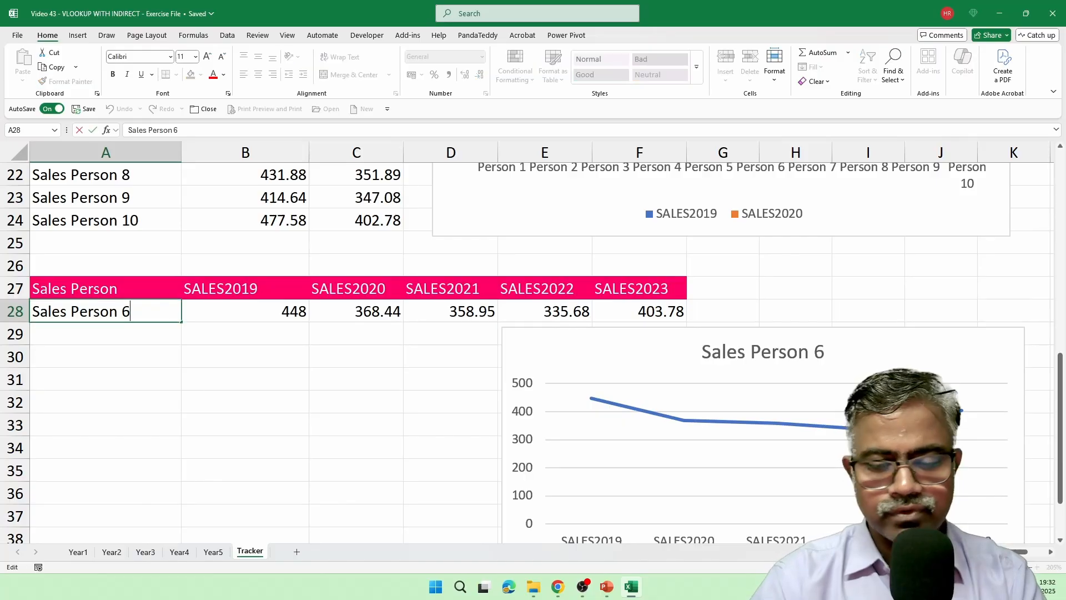
key("BackSpace")
type("5")
key("Return")
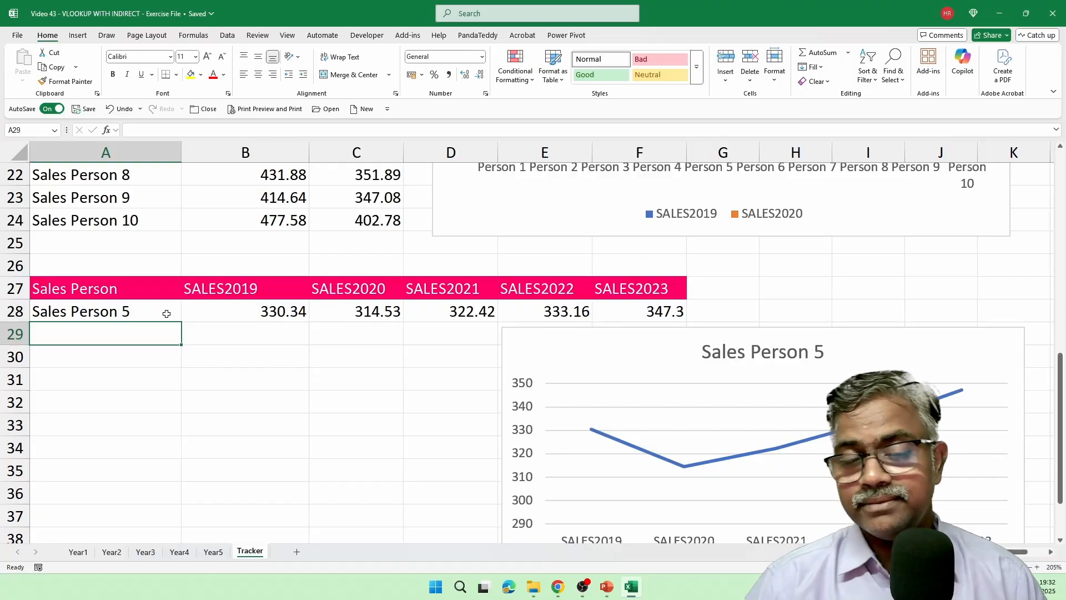
Step: Move the five-year line chart into the empty area around columns L to R, beside the two-year chart
scroll(167, 313, "down", 4)
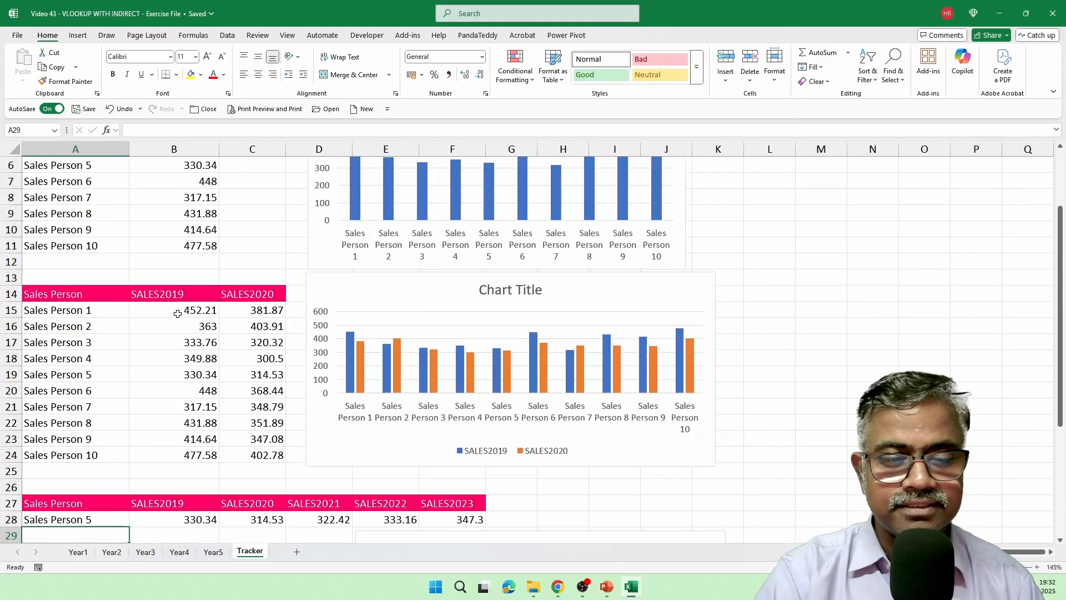
scroll(607, 421, "down", 1)
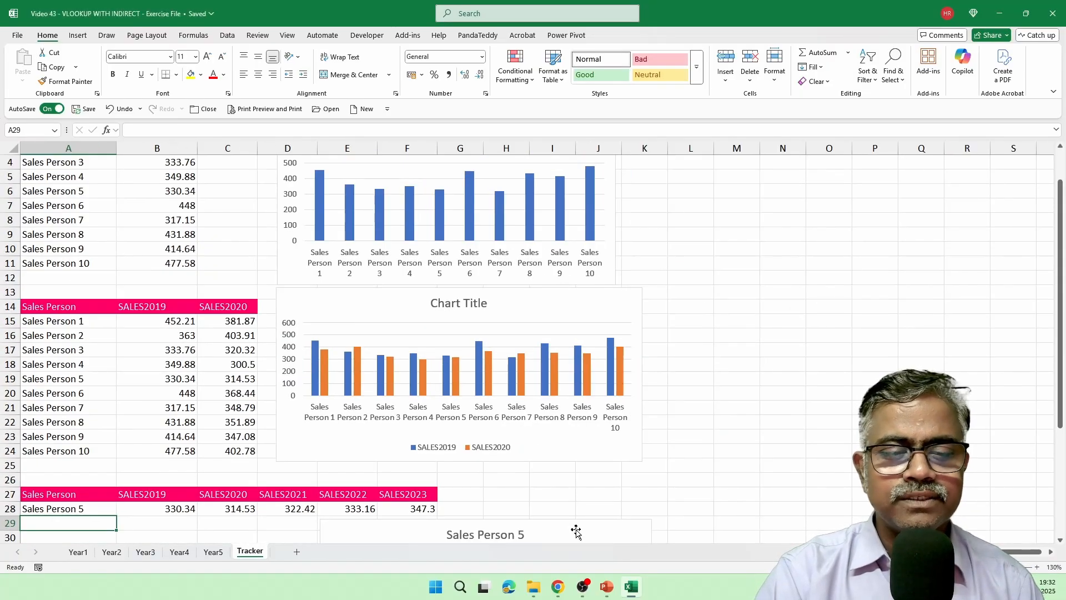
left_click(778, 507)
left_click_drag(779, 507, 964, 335)
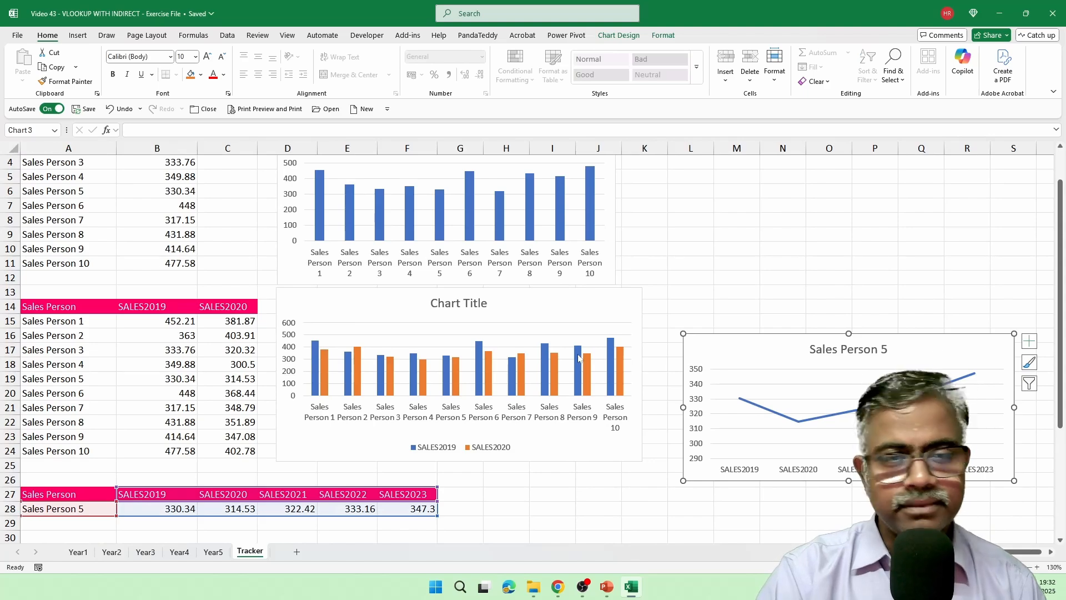
scroll(545, 333, "up", 1)
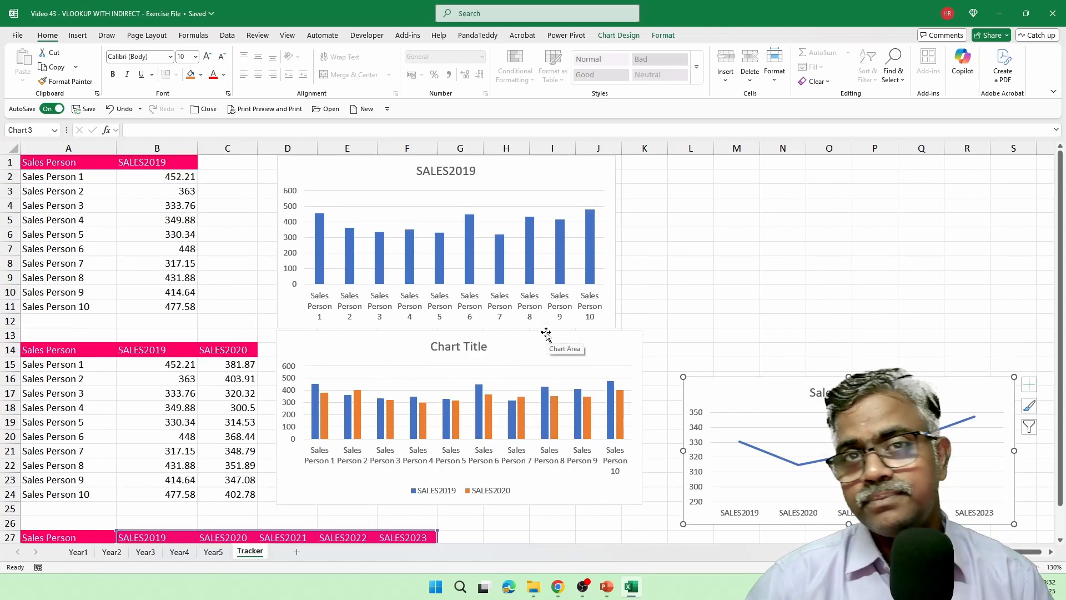